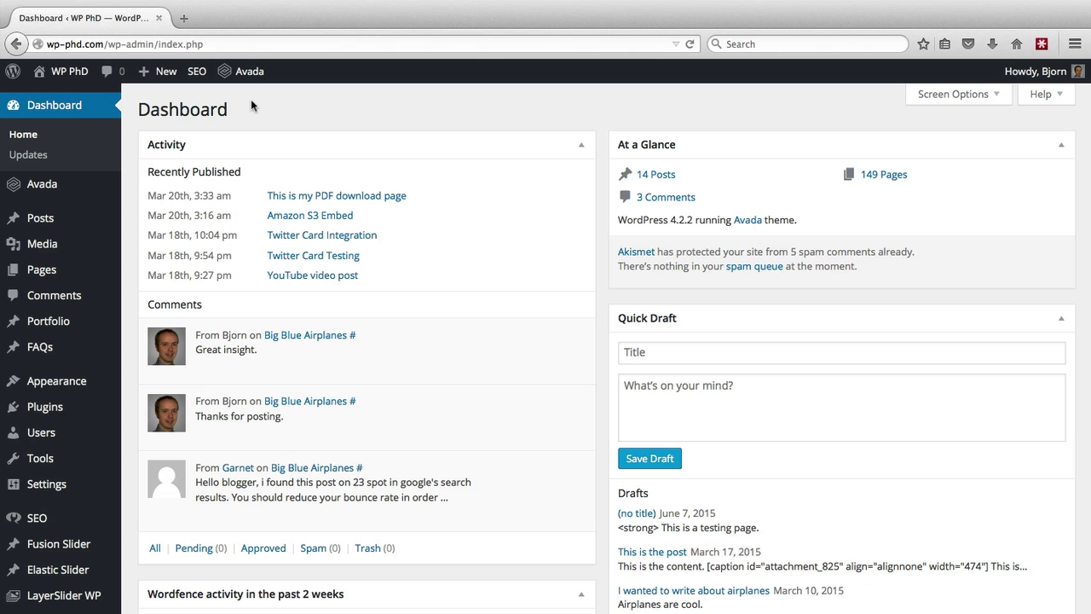
Step: Search the WordPress plugin directory for "google analytics yoast"
{"action": "mouse_move", "coordinate": [49, 412]}
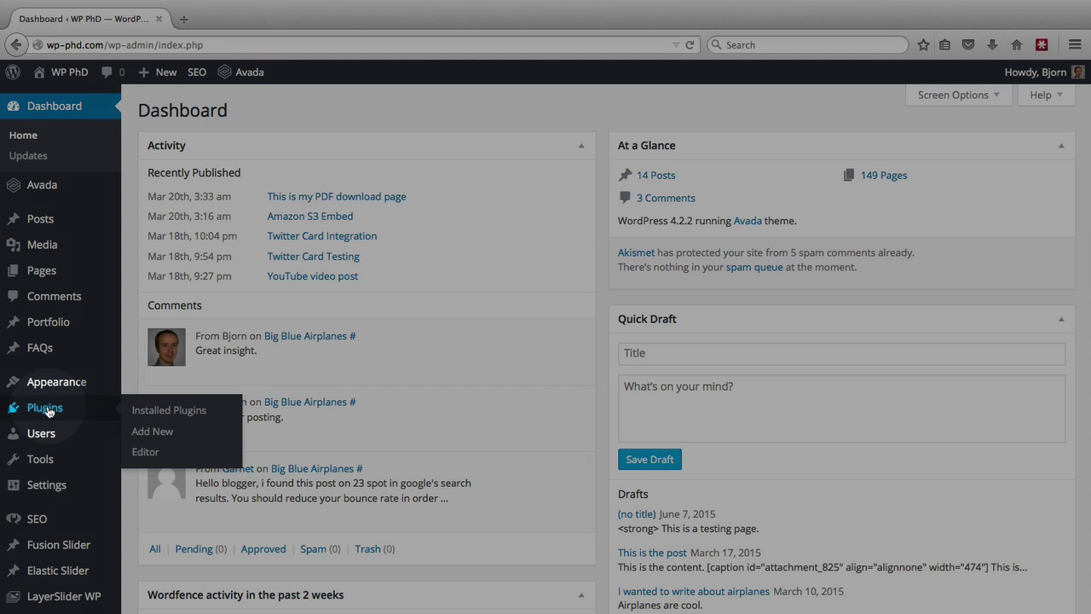
{"action": "left_click", "coordinate": [151, 432]}
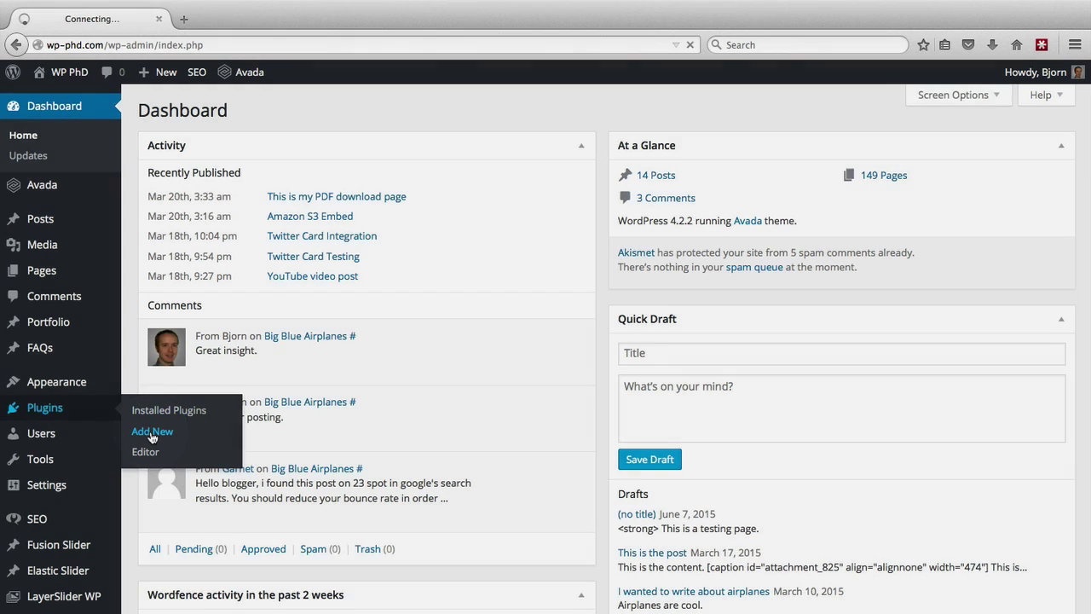
{"action": "left_click", "coordinate": [819, 156]}
{"action": "type", "text": "goo"}
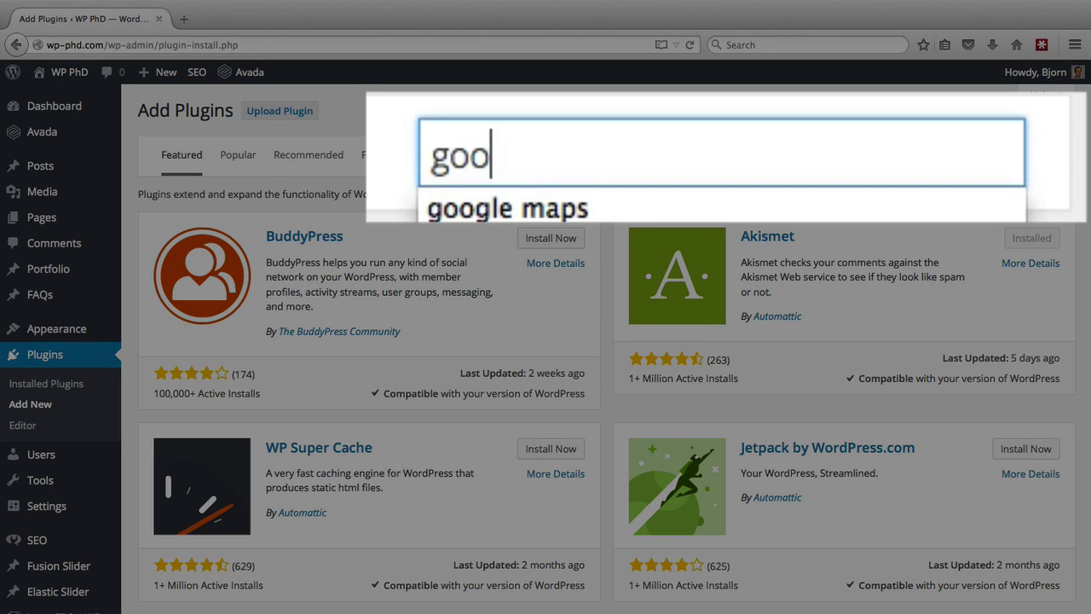
{"action": "type", "text": "gle anlyt"}
{"action": "key", "text": "BackSpace"}
{"action": "key", "text": "BackSpace"}
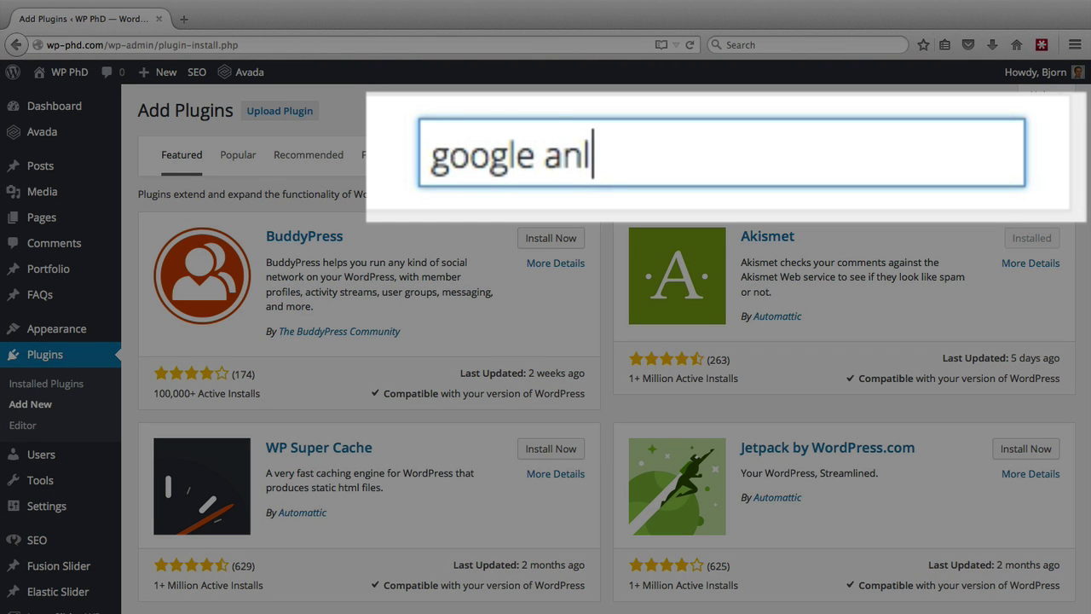
{"action": "key", "text": "BackSpace"}
{"action": "type", "text": "alytics j"}
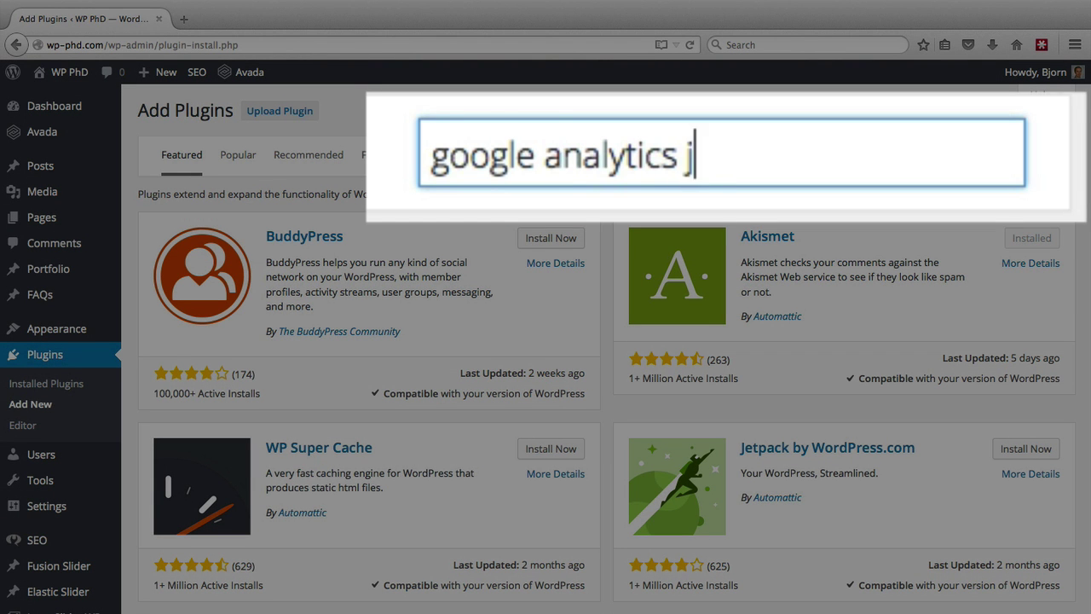
{"action": "key", "text": "BackSpace"}
{"action": "type", "text": "yoast"}
{"action": "key", "text": "Return"}
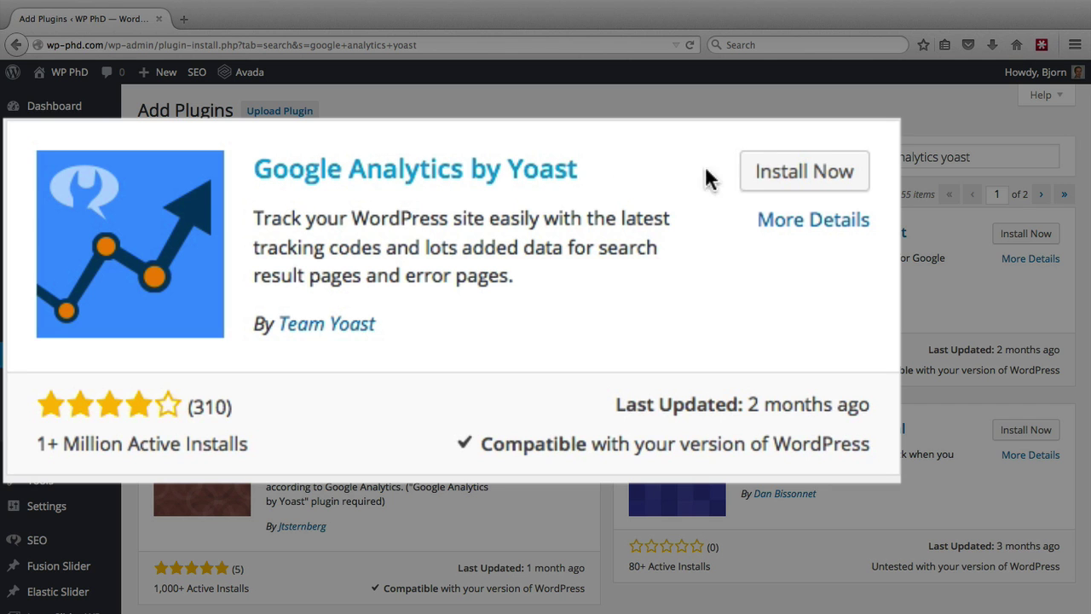
Step: Install and activate the Google Analytics by Yoast plugin
{"action": "left_click", "coordinate": [797, 183]}
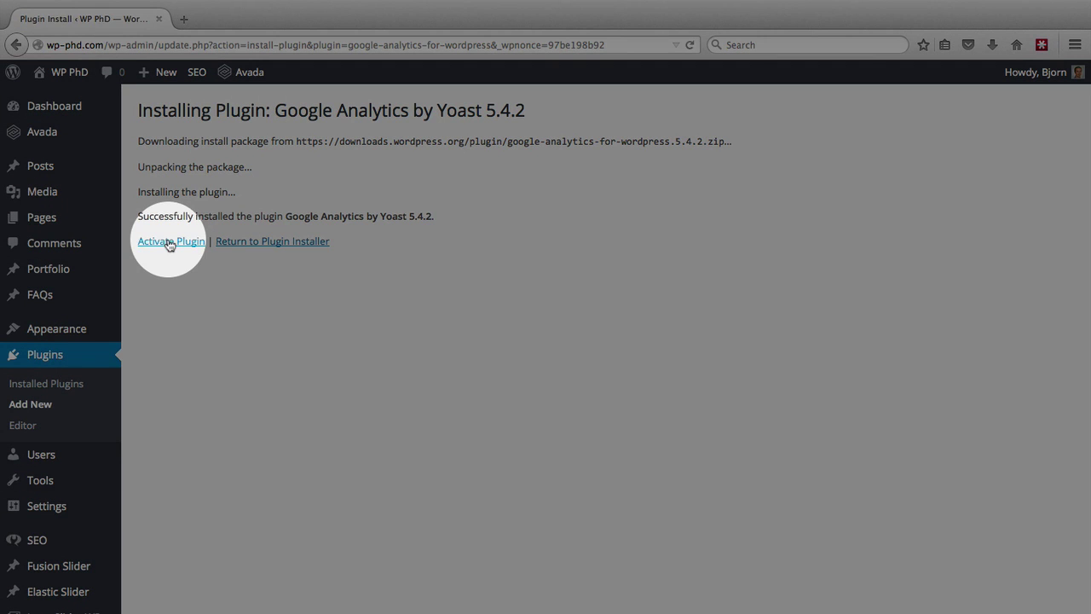
{"action": "left_click", "coordinate": [170, 243]}
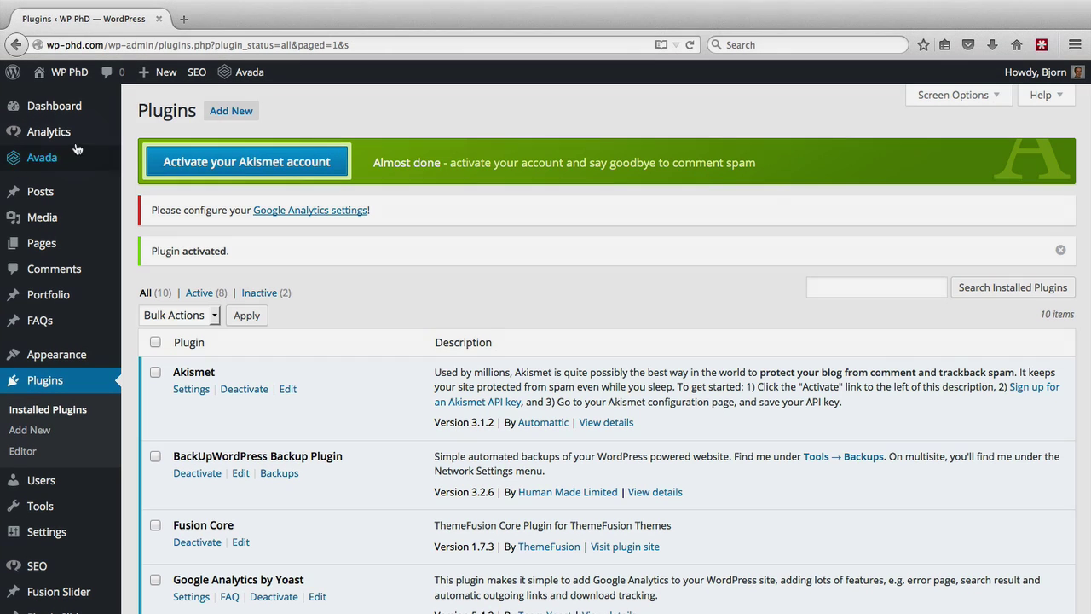
Step: Follow the profile authentication link on the plugin's analytics dashboard to its settings, and close the Google permission request without accepting it
{"action": "mouse_move", "coordinate": [37, 134]}
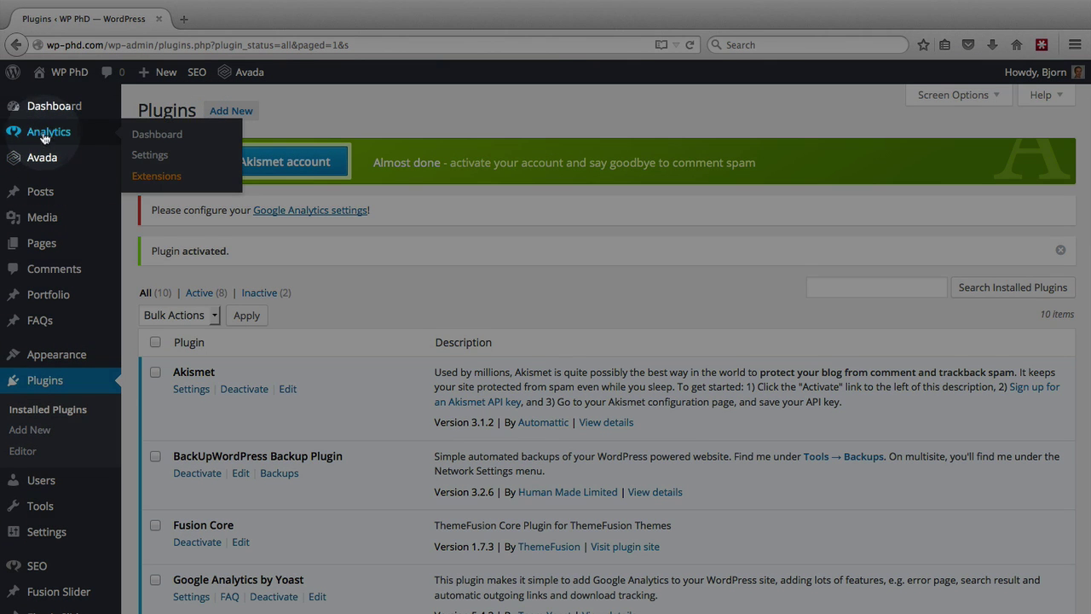
{"action": "left_click", "coordinate": [53, 133]}
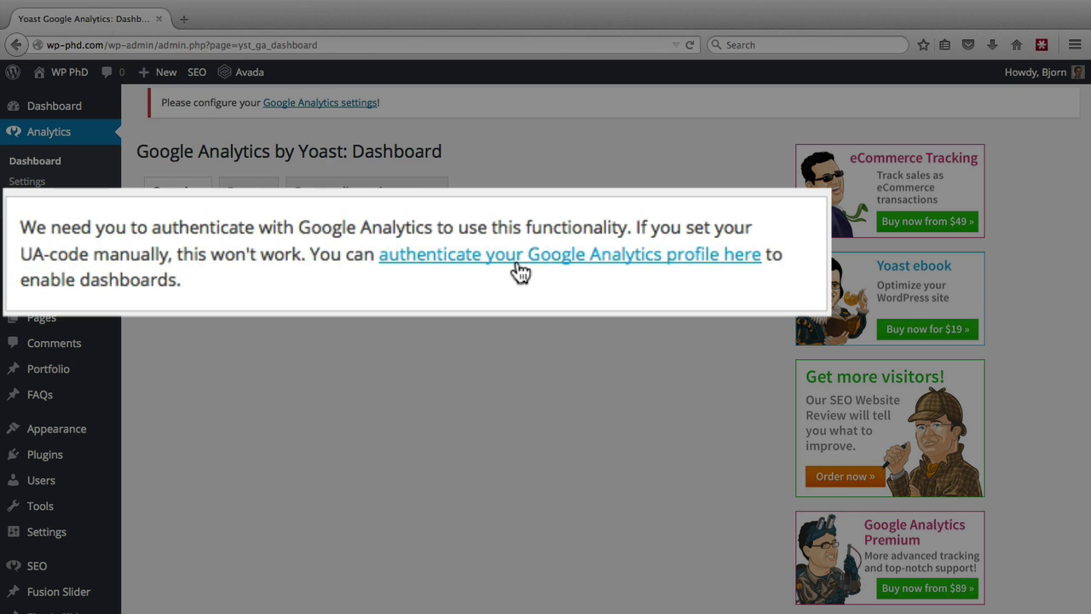
{"action": "left_click", "coordinate": [517, 267]}
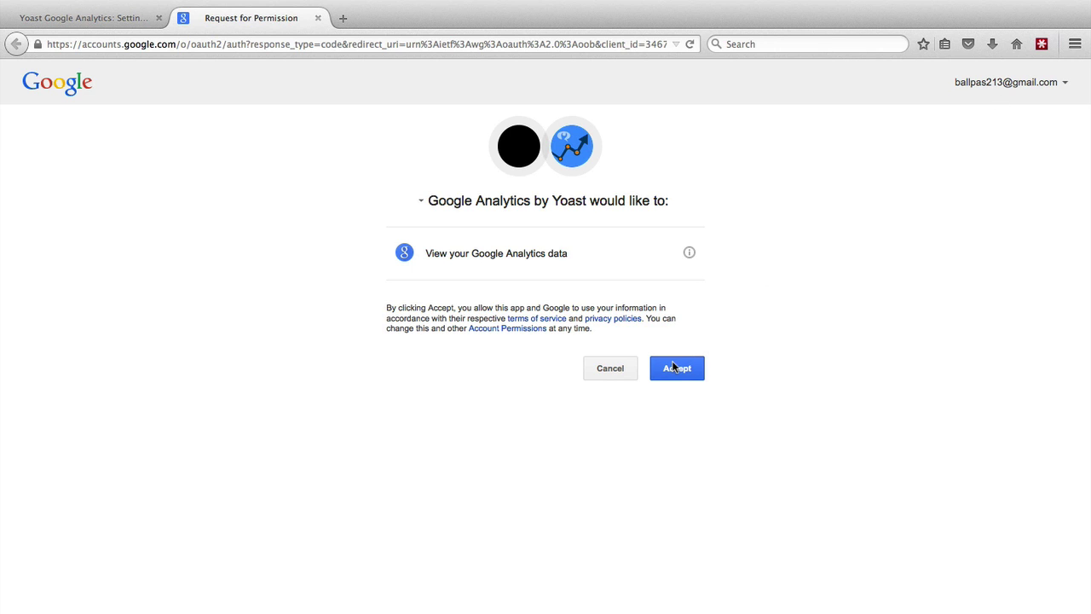
{"action": "left_click", "coordinate": [318, 18]}
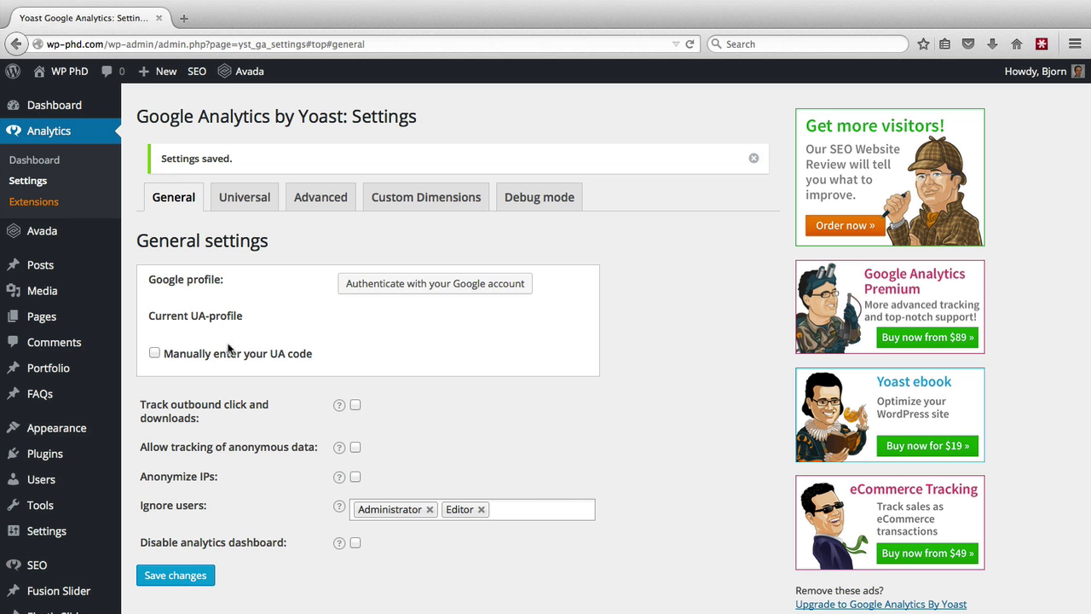
Step: Enable manual UA code entry in the plugin's general settings and make its code field ready for input
{"action": "left_click", "coordinate": [154, 353]}
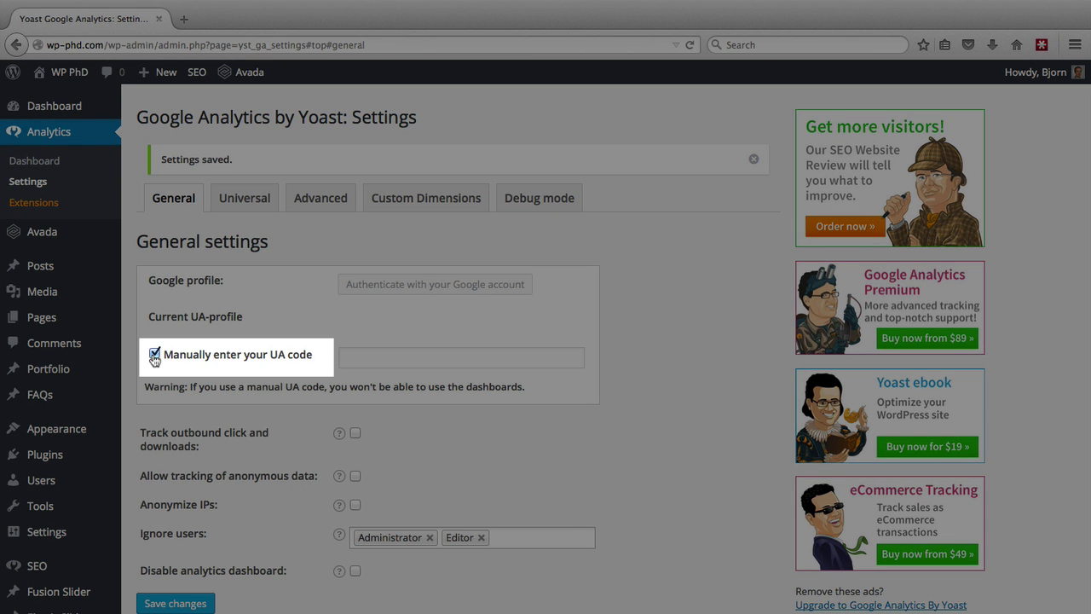
{"action": "left_click", "coordinate": [356, 354]}
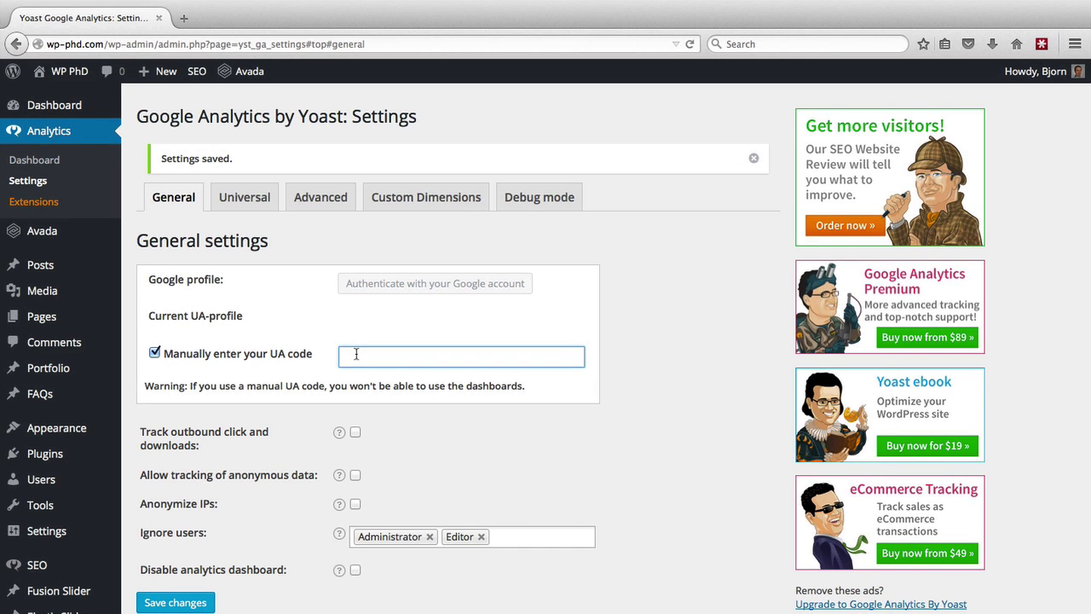
Step: Open analytics.google.com in a new browser tab and access the Google Analytics account
{"action": "left_click", "coordinate": [184, 19]}
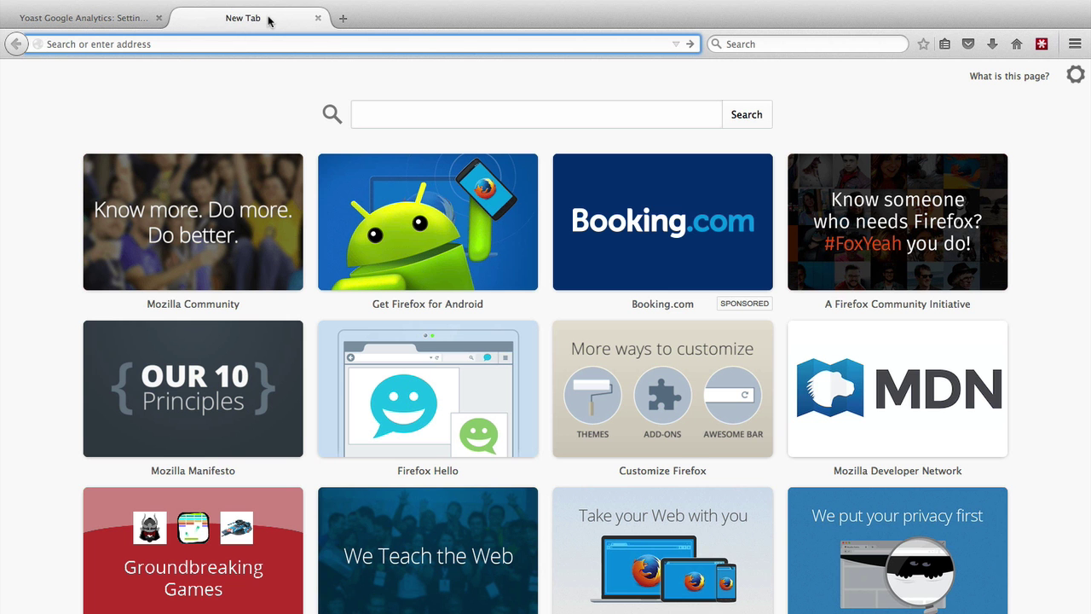
{"action": "type", "text": "analytics.google."}
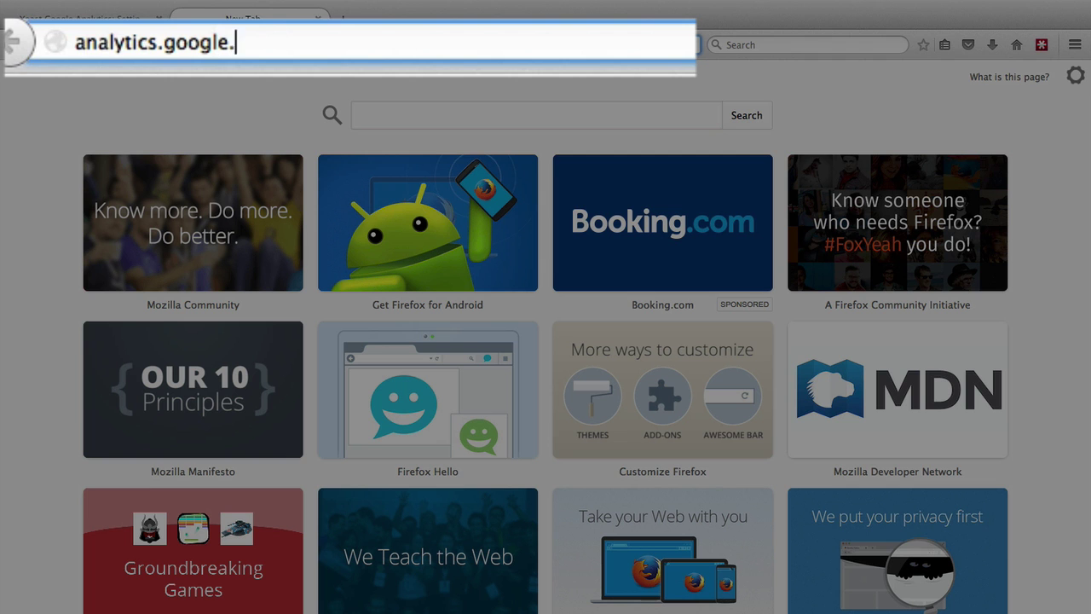
{"action": "type", "text": "com"}
{"action": "key", "text": "Return"}
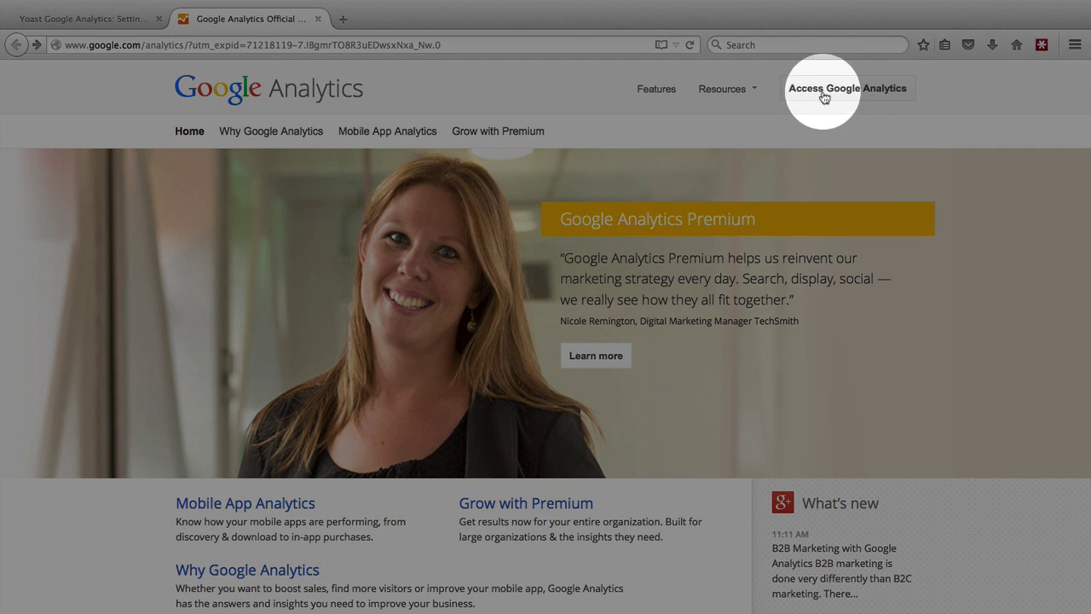
{"action": "left_click", "coordinate": [867, 88]}
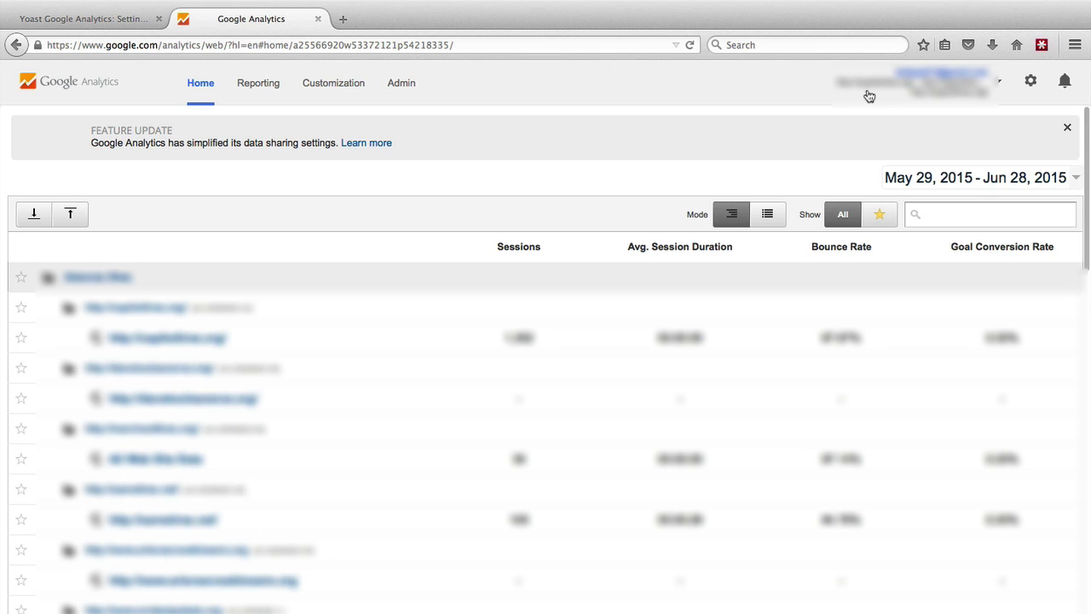
Step: Start creating a new property under the Adsense Sites account in the Google Analytics administration
{"action": "left_click", "coordinate": [976, 214]}
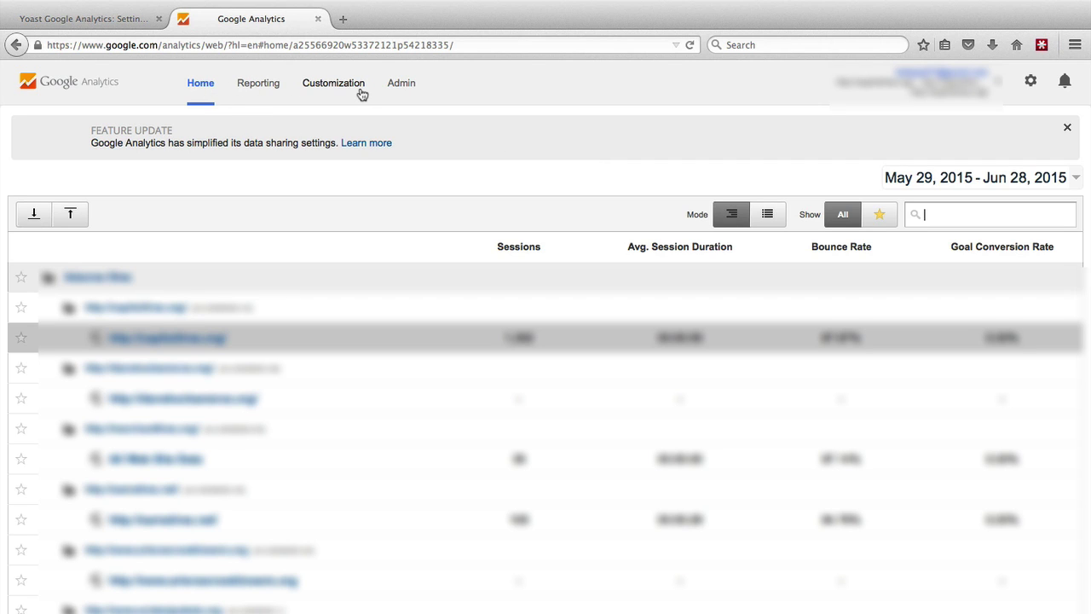
{"action": "left_click", "coordinate": [407, 85]}
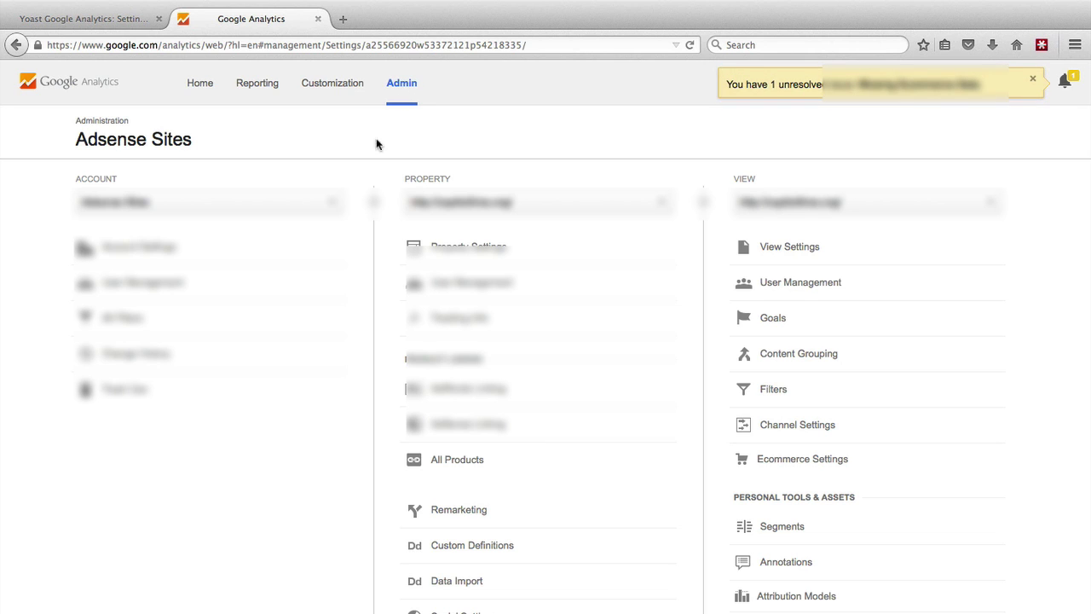
{"action": "left_click", "coordinate": [326, 207]}
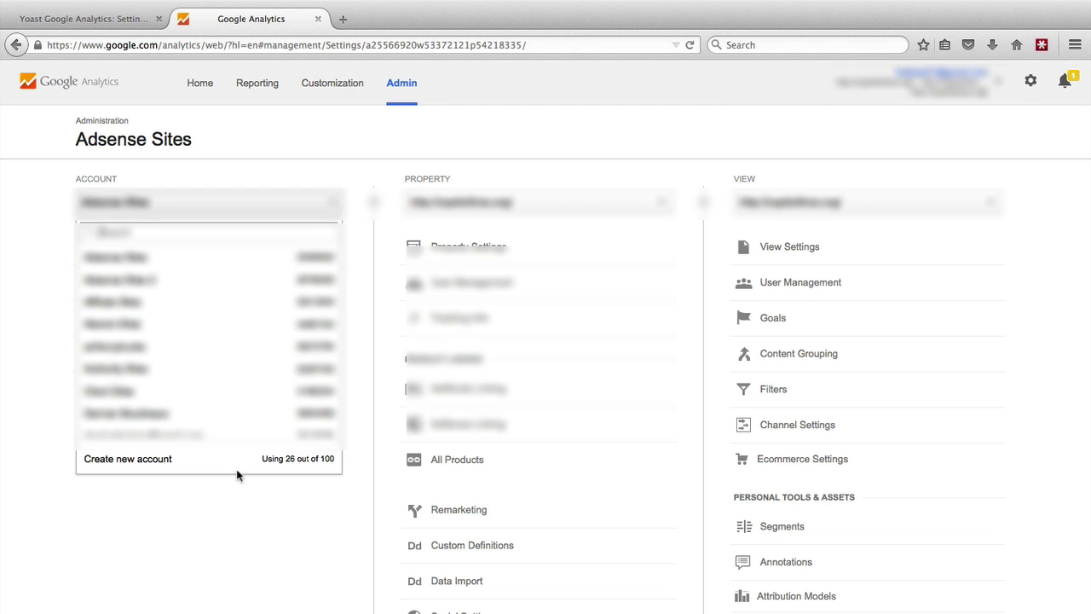
{"action": "left_click", "coordinate": [241, 511]}
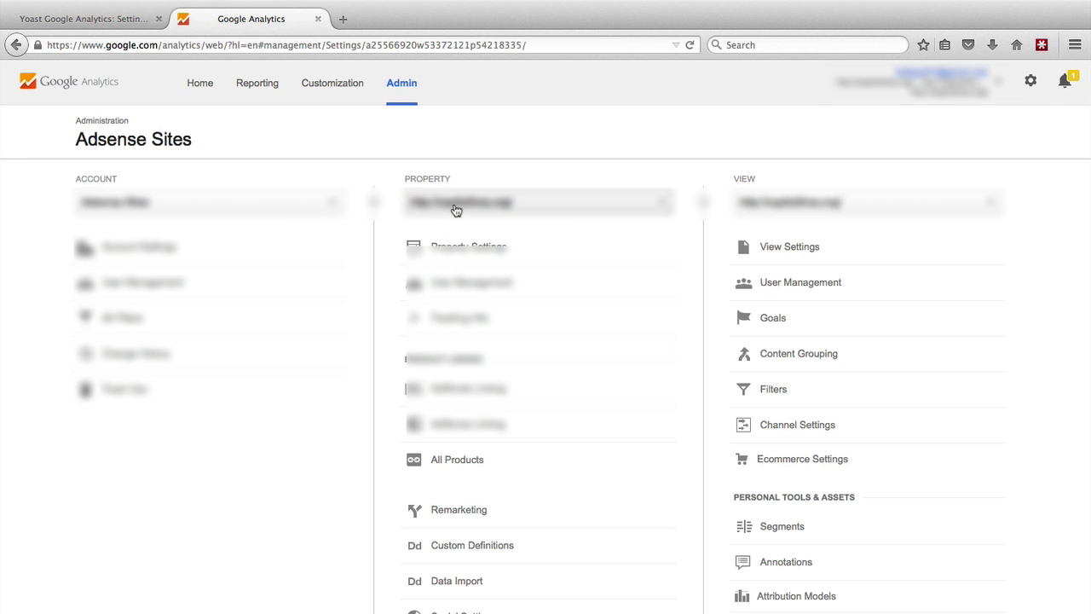
{"action": "left_click", "coordinate": [595, 202]}
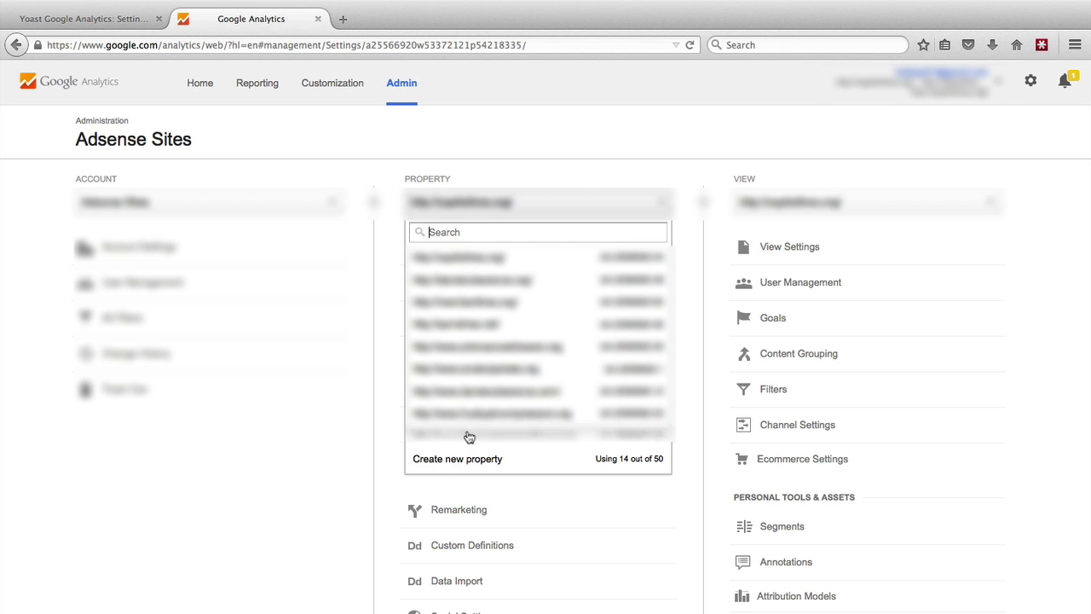
{"action": "left_click", "coordinate": [483, 460]}
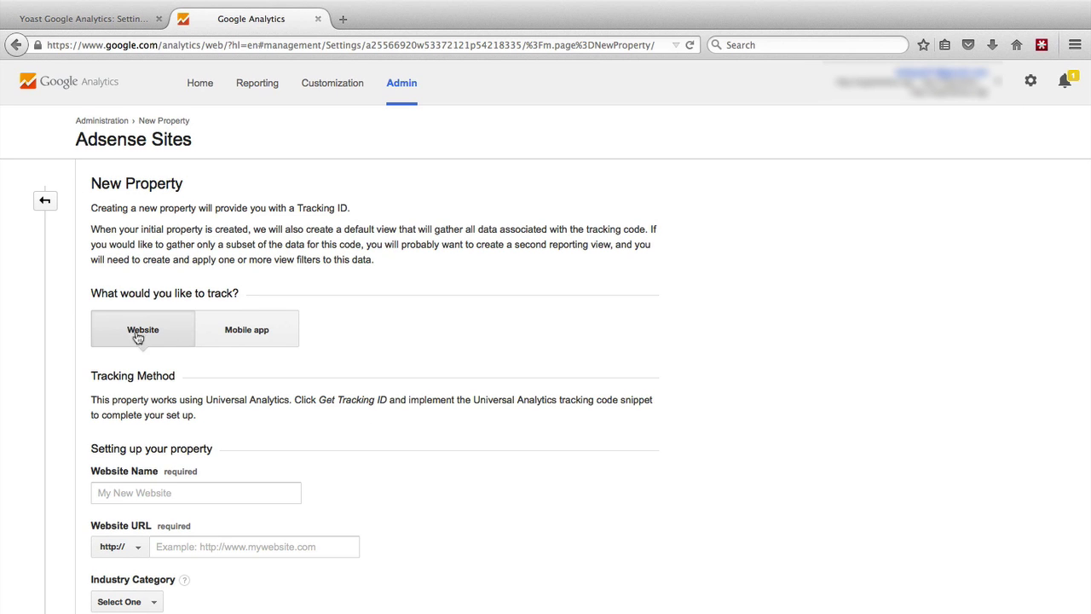
Step: Name the new website property WP-PhD and set its website URL to wp-phd.com
{"action": "scroll", "coordinate": [128, 337], "scroll_direction": "down", "scroll_amount": 2}
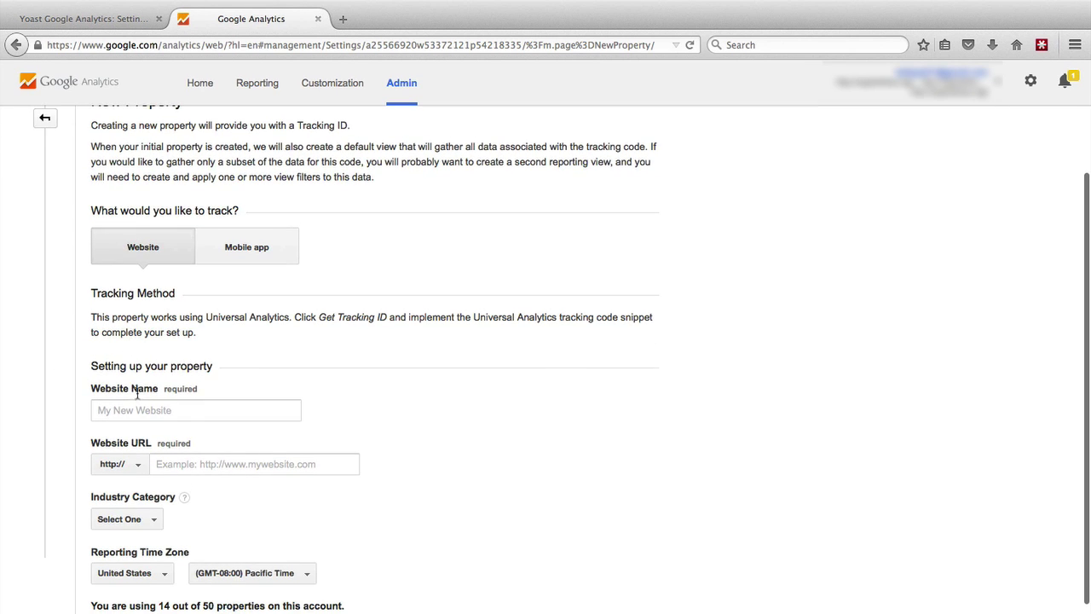
{"action": "left_click", "coordinate": [137, 410]}
{"action": "type", "text": "WP-PhD"}
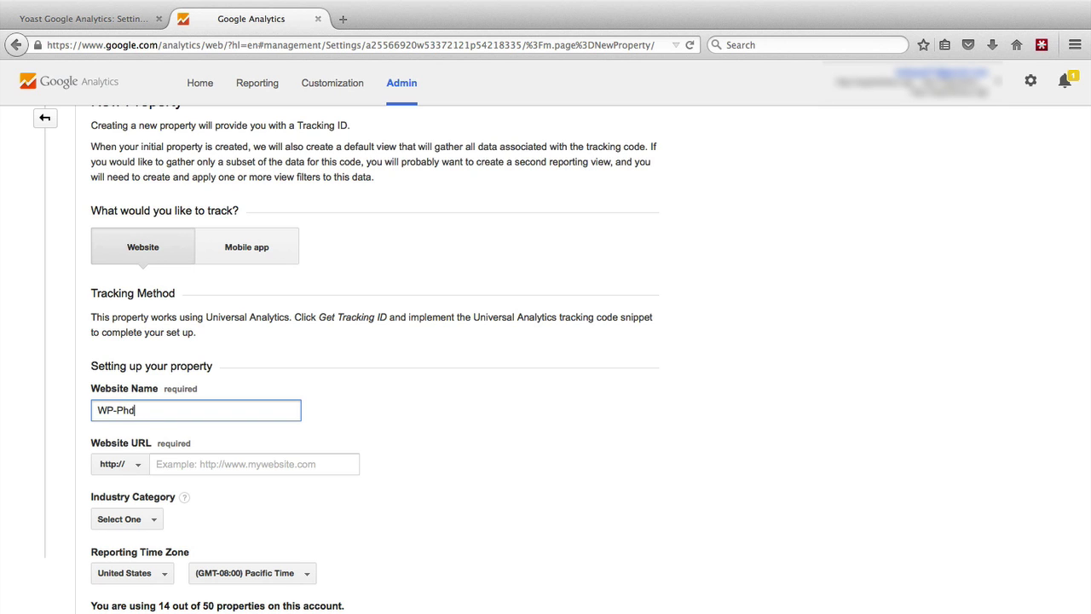
{"action": "scroll", "coordinate": [202, 419], "scroll_direction": "down", "scroll_amount": 3}
{"action": "left_click", "coordinate": [235, 375]}
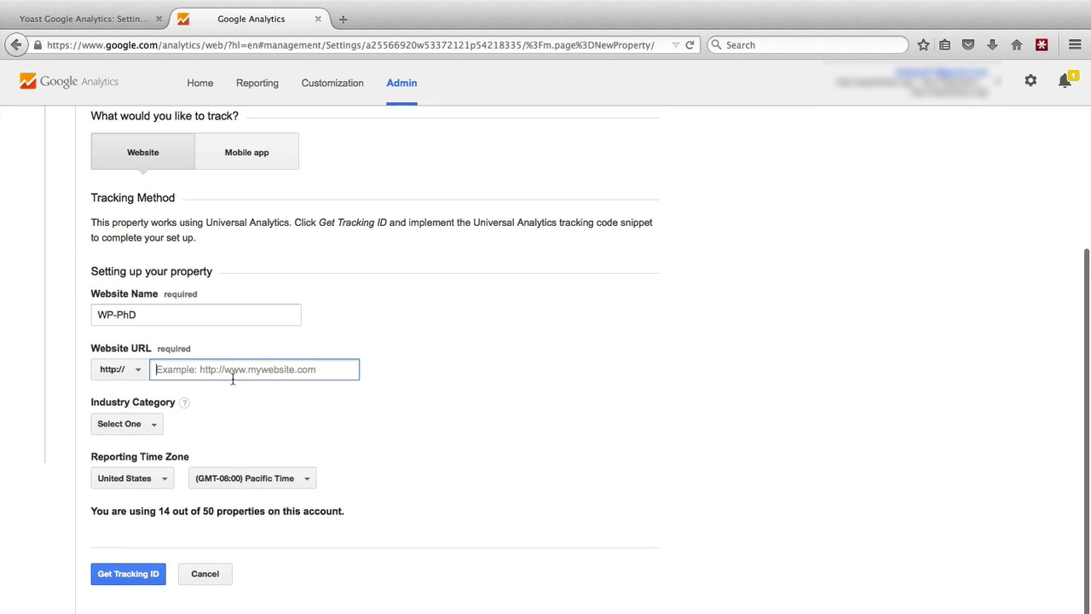
{"action": "type", "text": "wp-phd.com"}
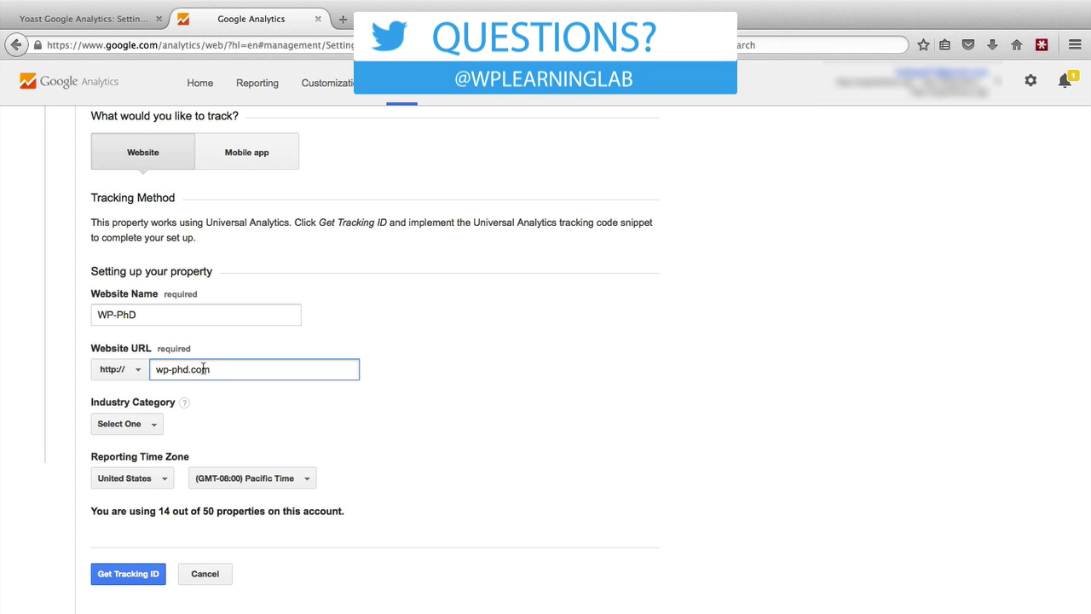
Step: Set the property's industry category to Internet and Telecom and generate its tracking ID
{"action": "left_click", "coordinate": [155, 429]}
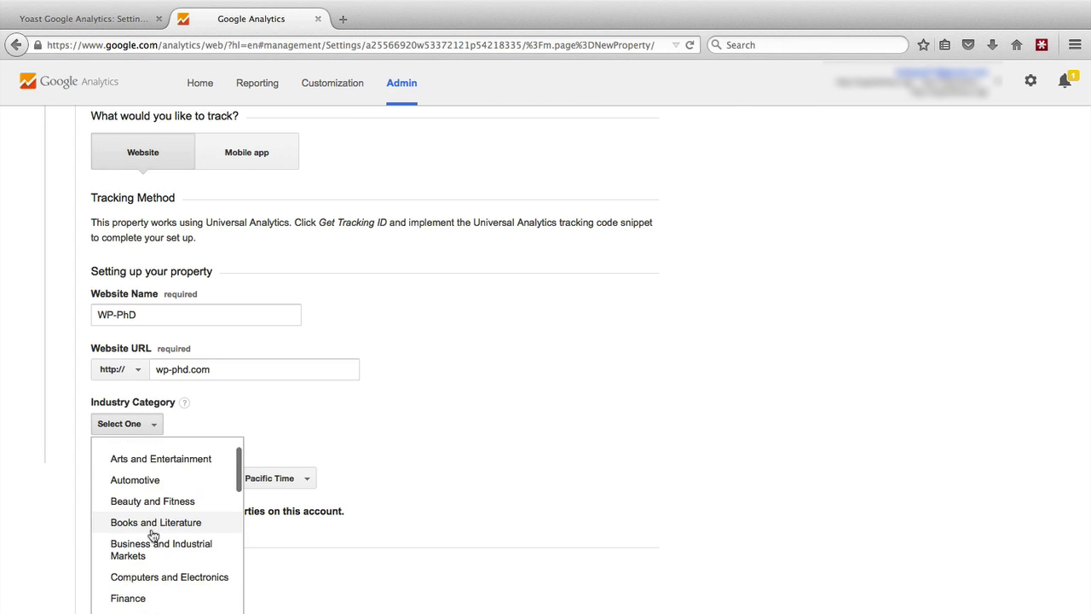
{"action": "scroll", "coordinate": [153, 534], "scroll_direction": "down", "scroll_amount": 3}
{"action": "key", "text": "i"}
{"action": "scroll", "coordinate": [170, 495], "scroll_direction": "down", "scroll_amount": 1}
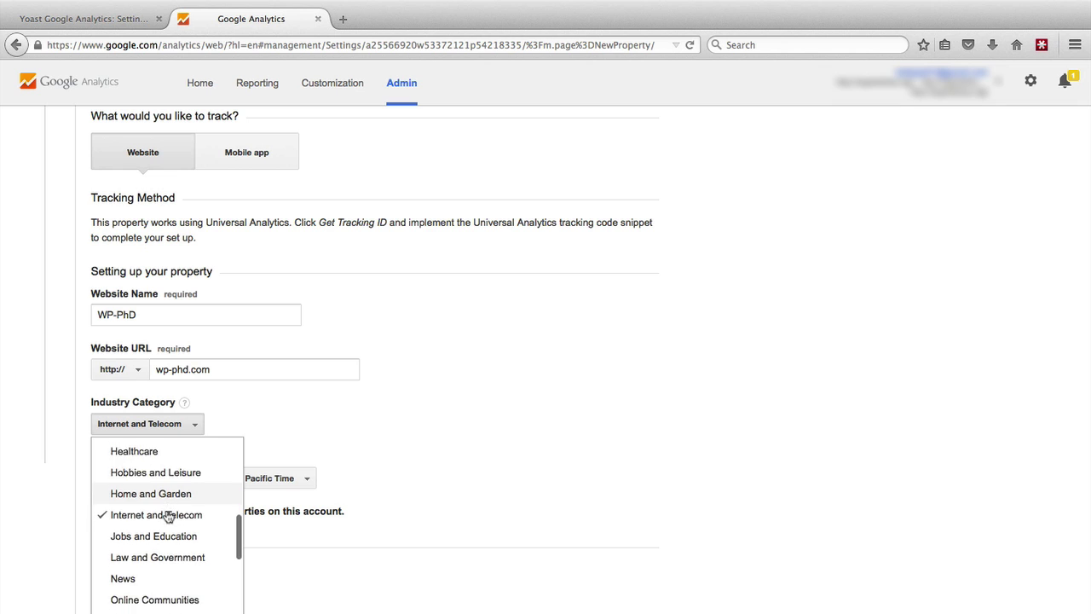
{"action": "scroll", "coordinate": [168, 516], "scroll_direction": "down", "scroll_amount": 3}
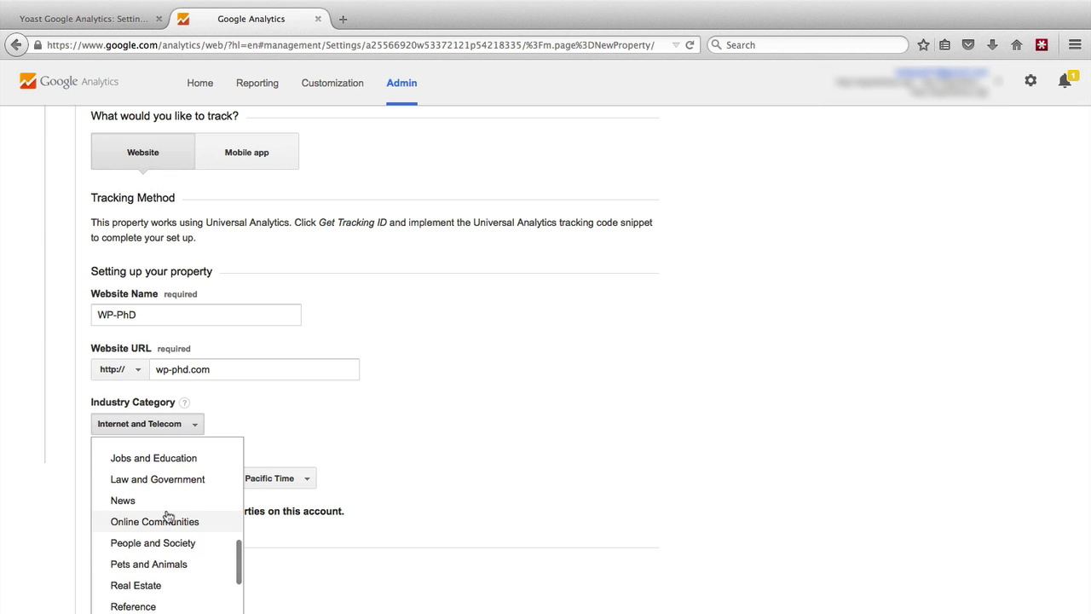
{"action": "scroll", "coordinate": [169, 514], "scroll_direction": "up", "scroll_amount": 3}
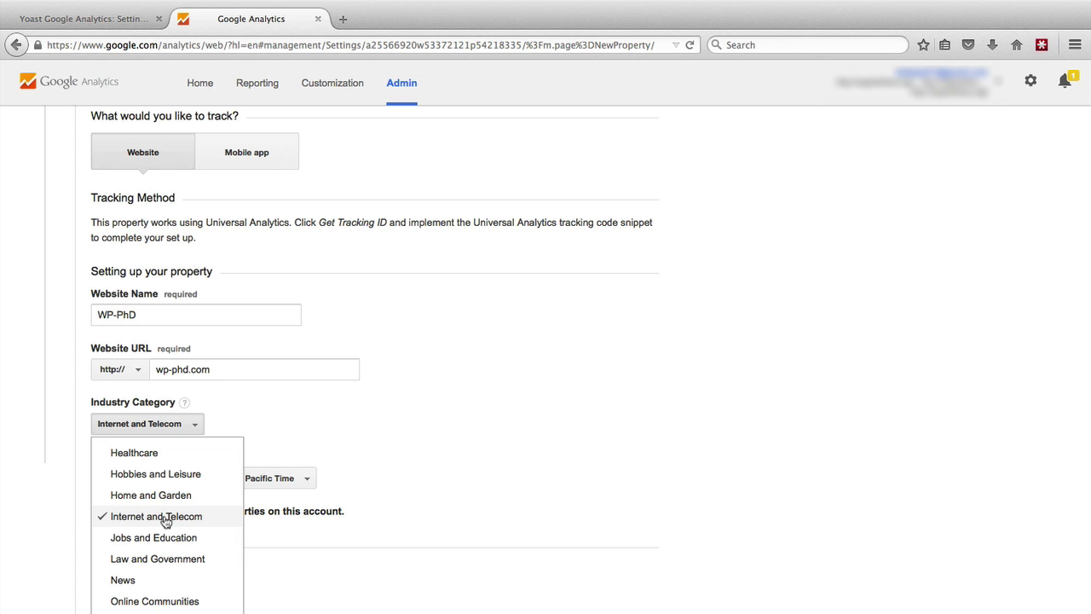
{"action": "left_click", "coordinate": [280, 525]}
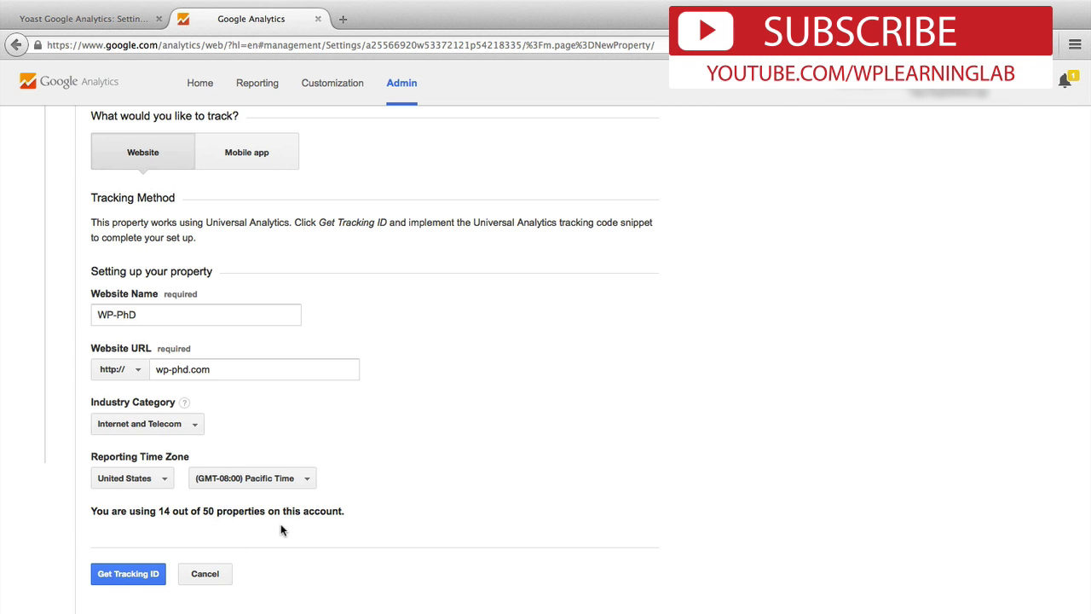
{"action": "left_click", "coordinate": [119, 578]}
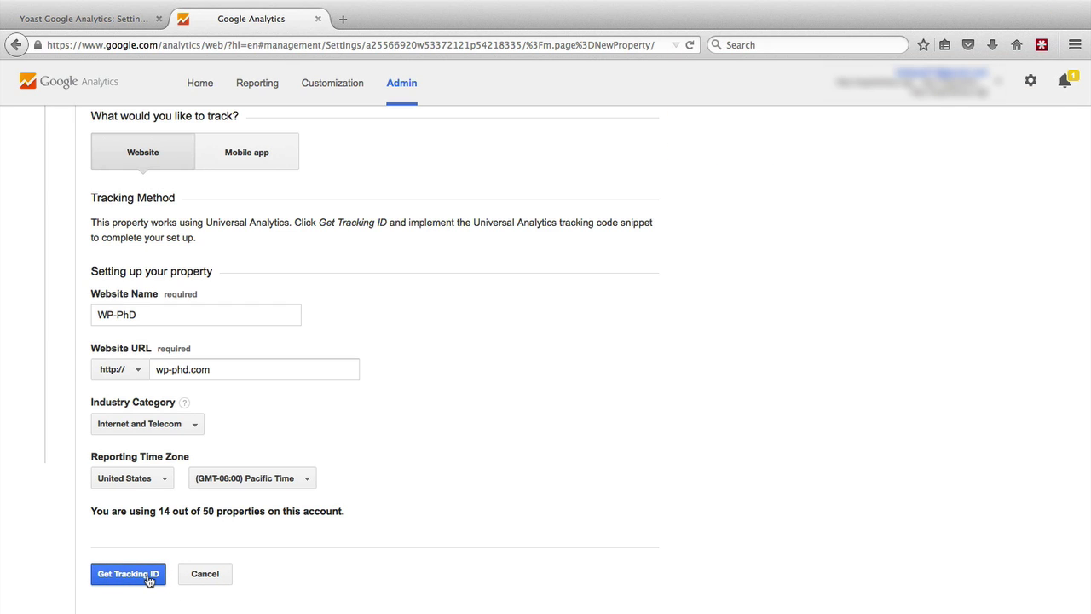
{"action": "left_click", "coordinate": [149, 580]}
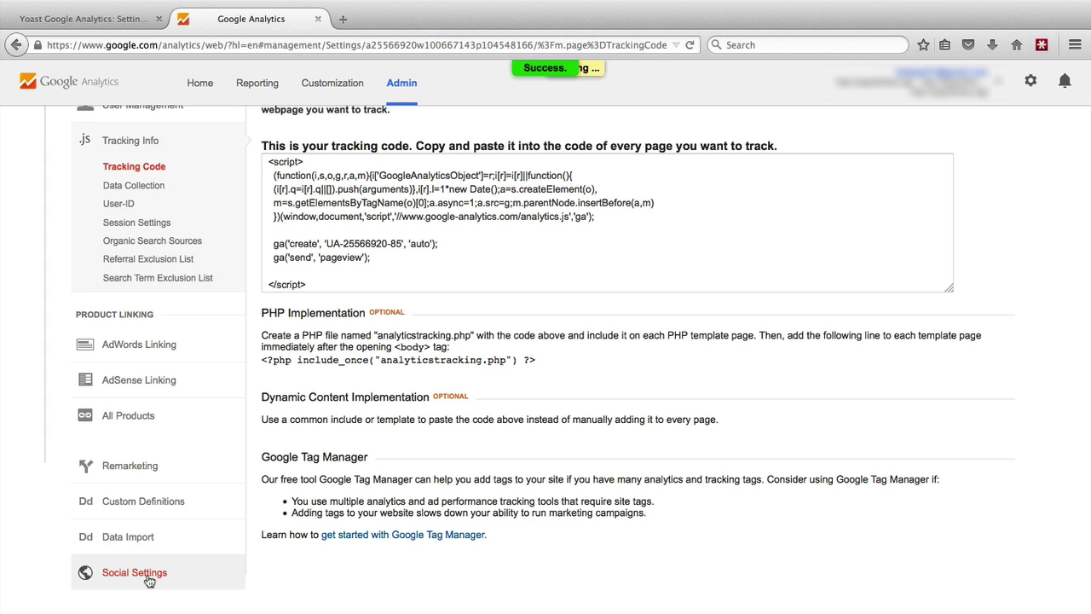
Step: Copy the tracking ID of the WP-PhD property from its tracking code page
{"action": "scroll", "coordinate": [333, 495], "scroll_direction": "up", "scroll_amount": 3}
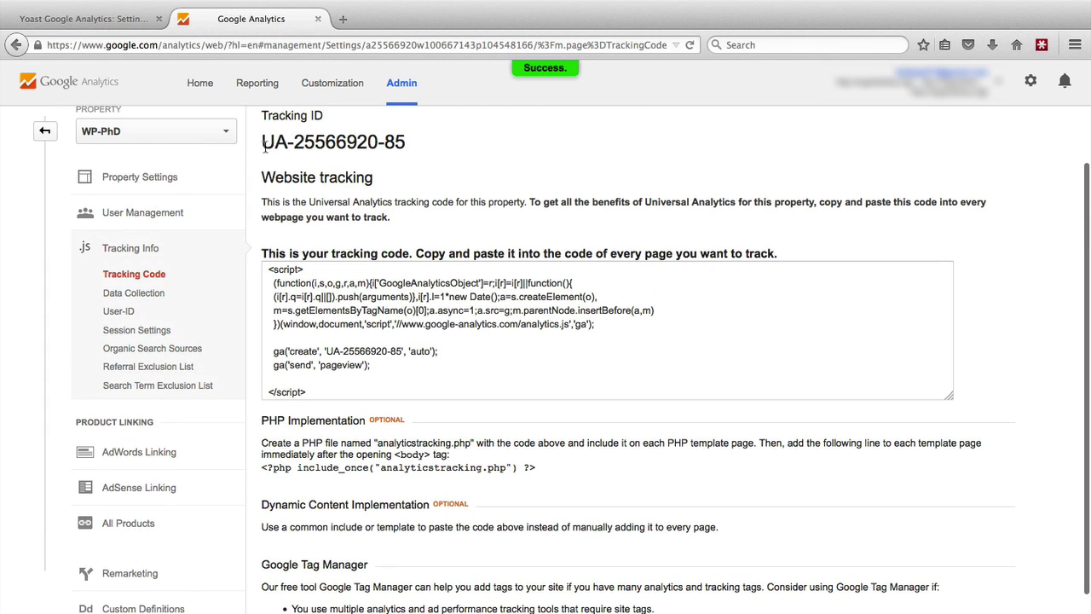
{"action": "left_click_drag", "start_coordinate": [263, 145], "coordinate": [415, 146]}
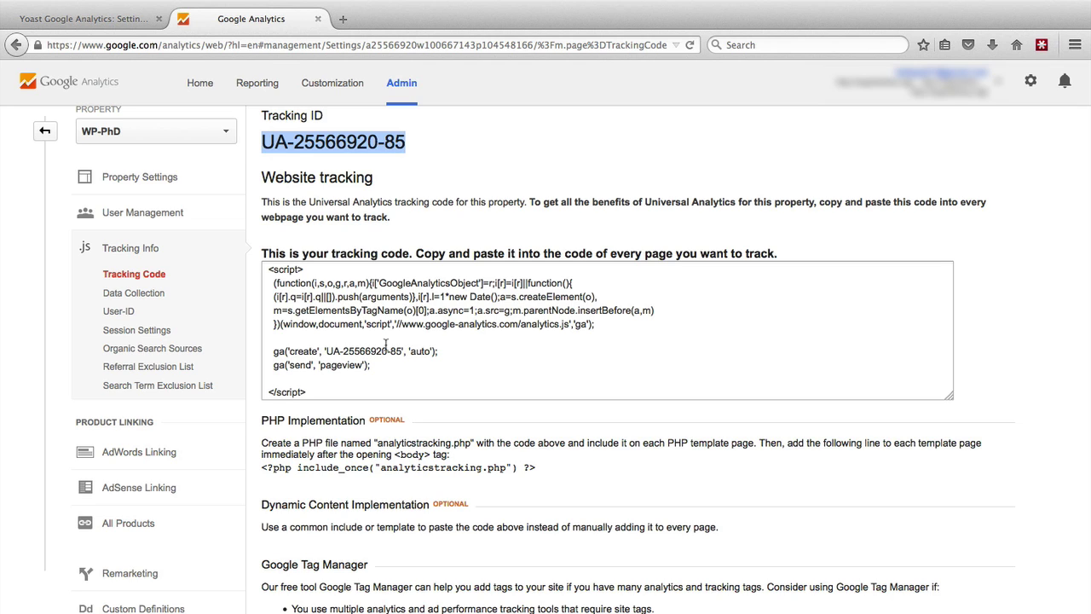
{"action": "right_click", "coordinate": [349, 143]}
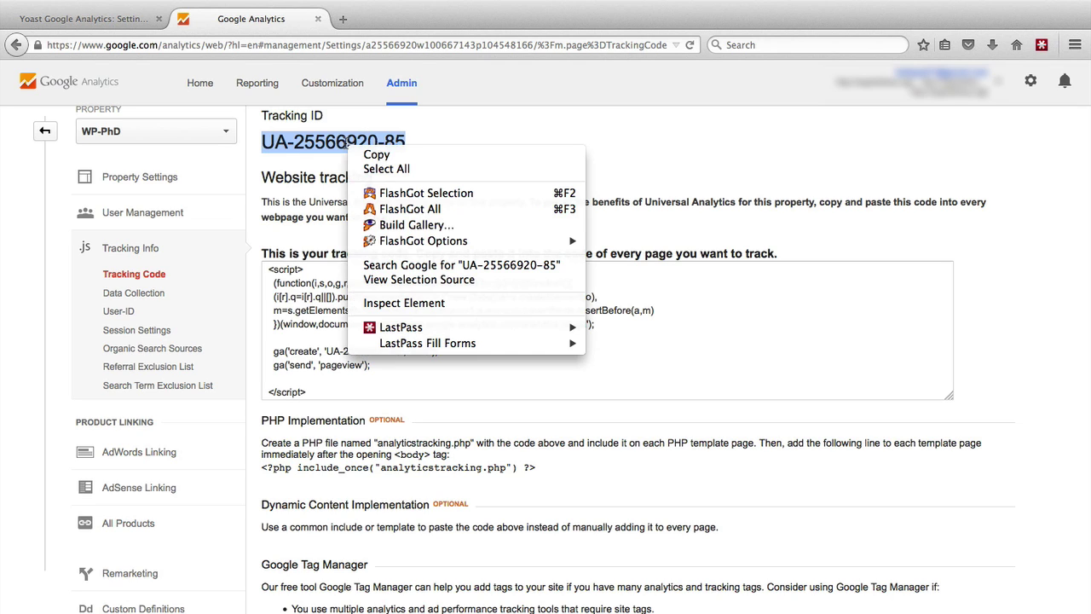
{"action": "left_click", "coordinate": [385, 159]}
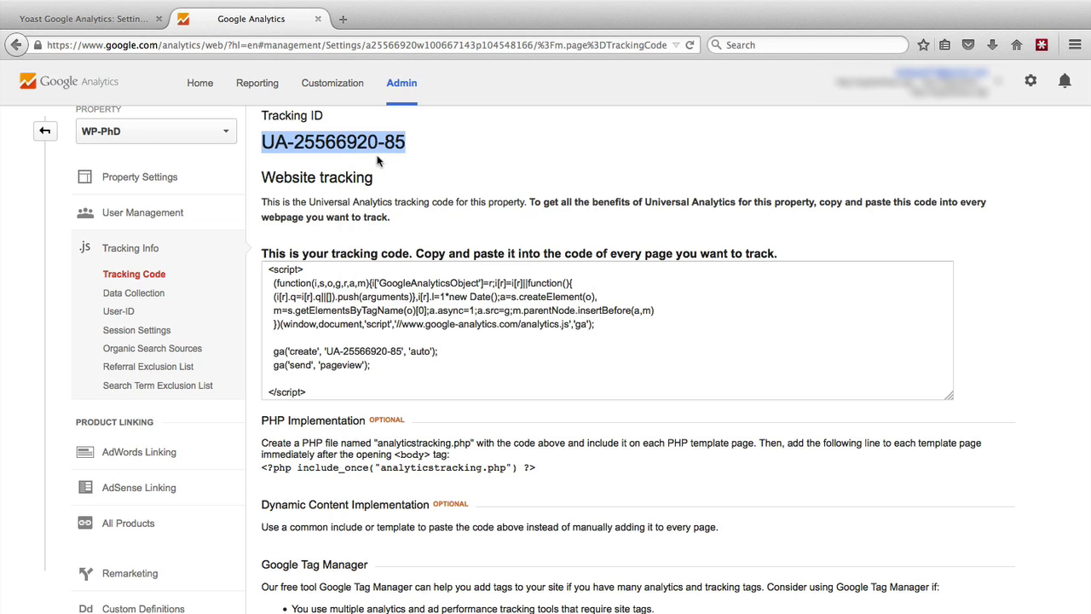
Step: Switch to the Yoast plugin's settings, paste the copied tracking ID as the manual UA code, and save the changes
{"action": "left_click", "coordinate": [103, 26]}
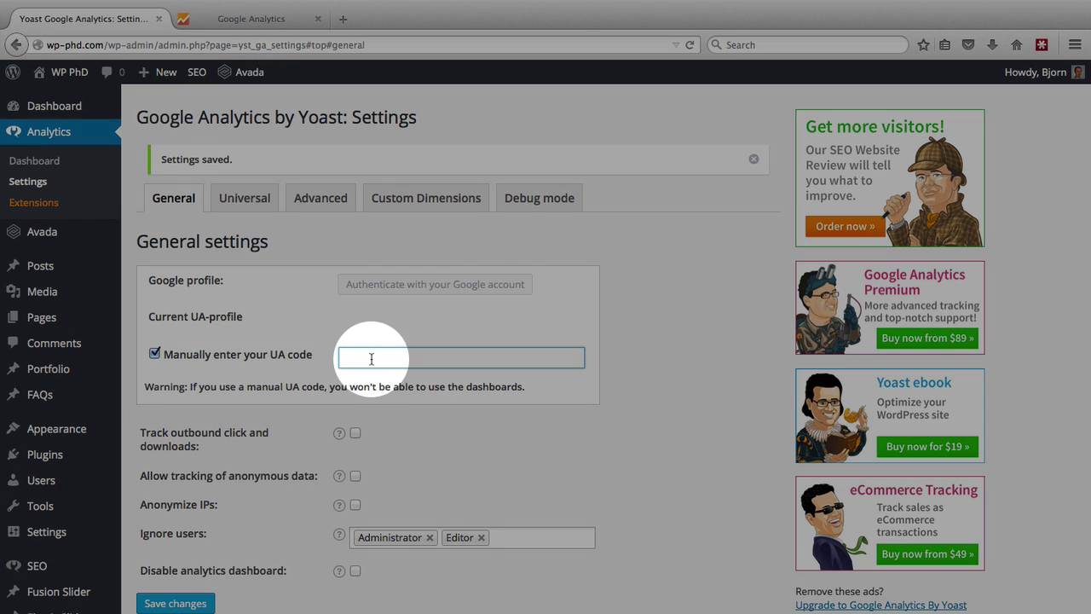
{"action": "right_click", "coordinate": [370, 358]}
{"action": "left_click", "coordinate": [399, 423]}
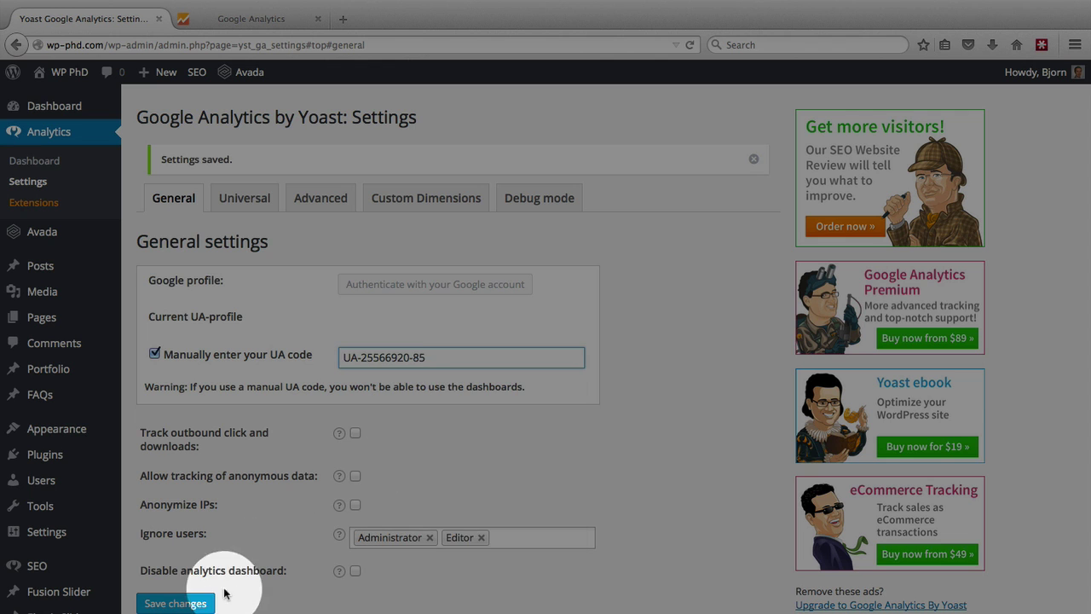
{"action": "left_click", "coordinate": [196, 603]}
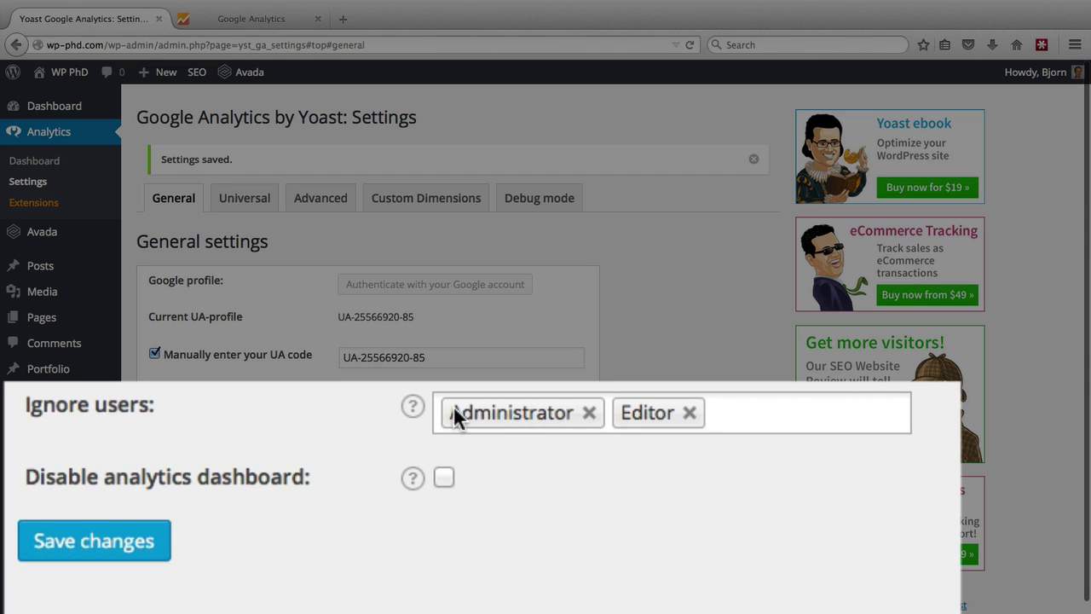
Step: Add Author and Contributor to the ignored users, enable tracking of outbound clicks and downloads, and save the general settings
{"action": "left_click", "coordinate": [760, 409]}
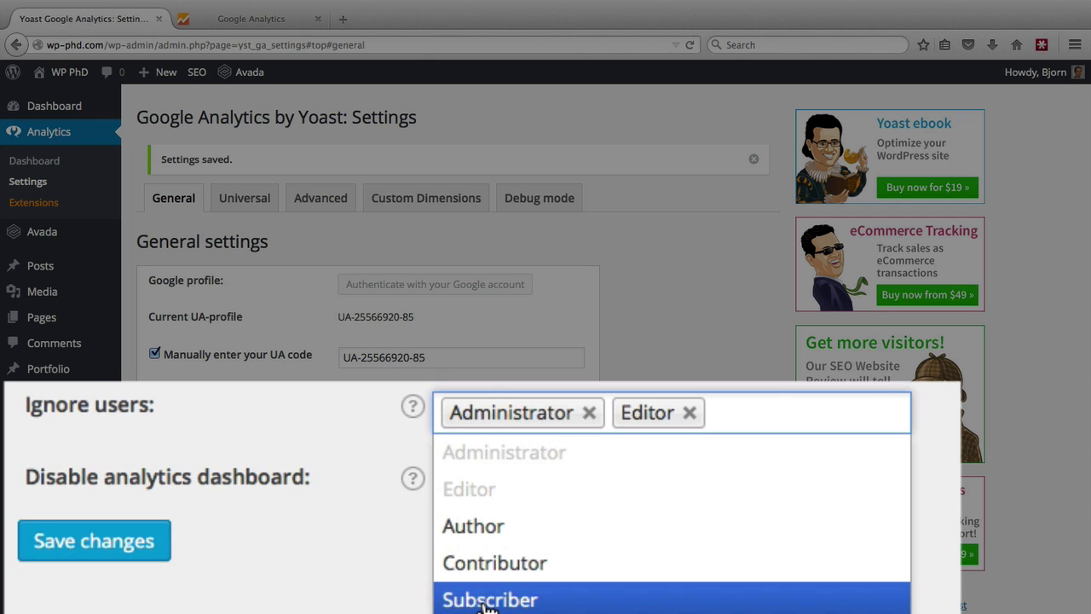
{"action": "left_click", "coordinate": [500, 526]}
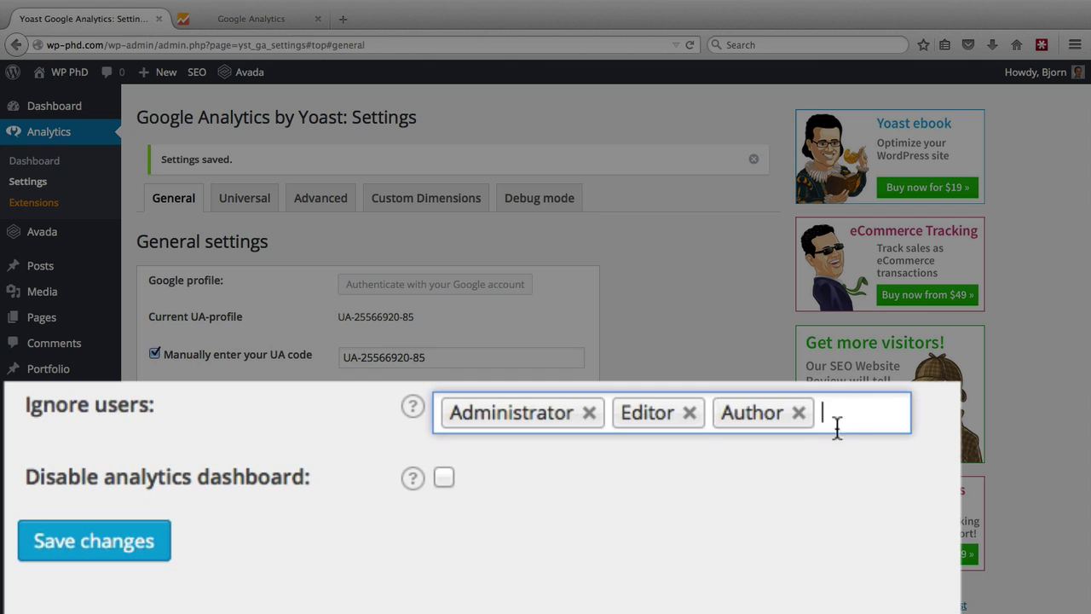
{"action": "left_click", "coordinate": [856, 411]}
{"action": "left_click", "coordinate": [519, 561]}
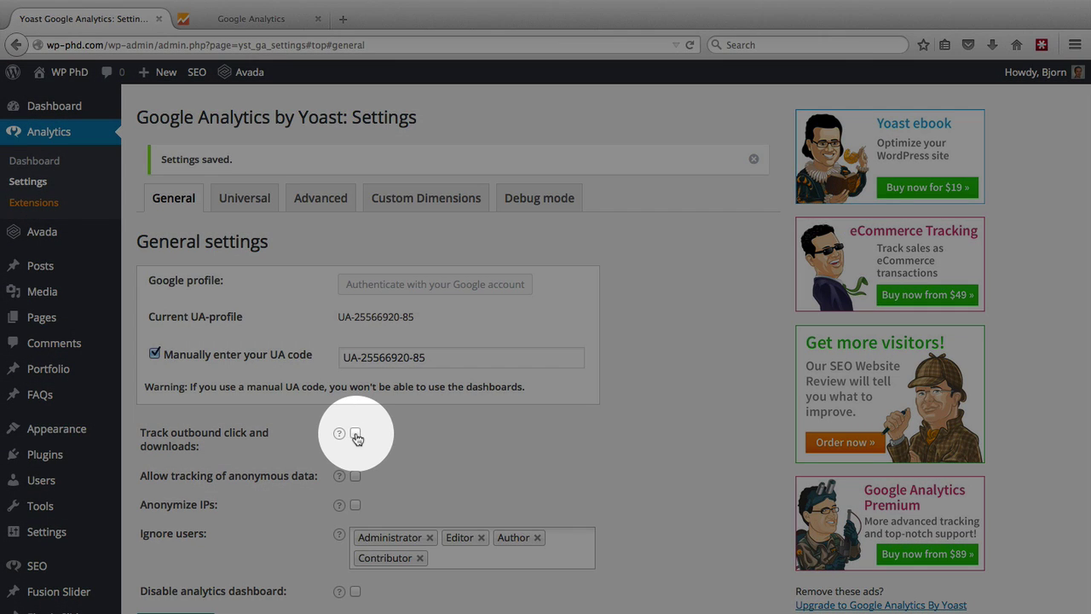
{"action": "left_click", "coordinate": [355, 434]}
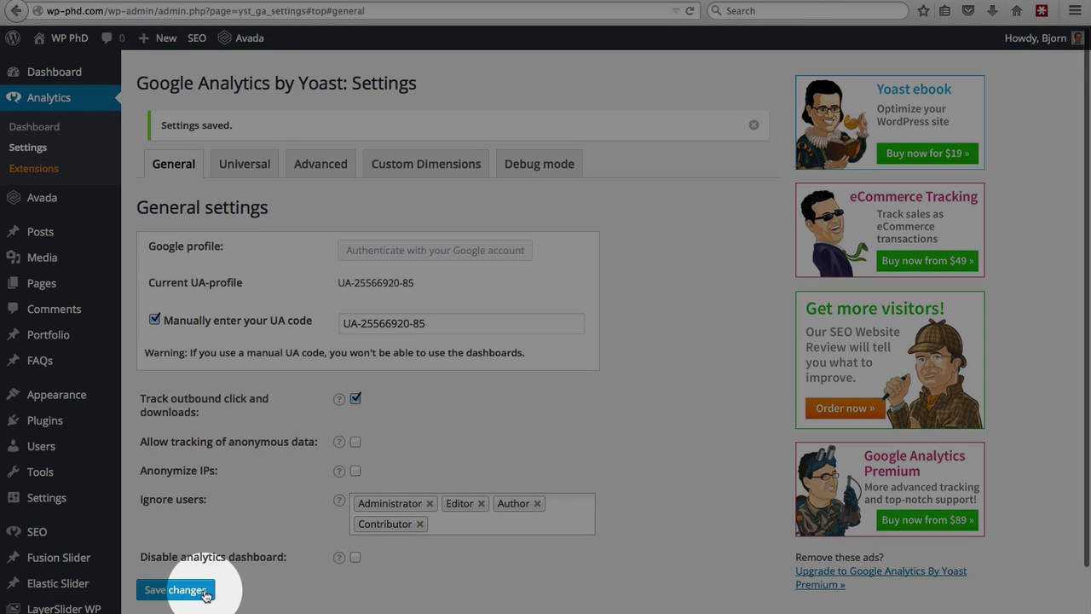
{"action": "left_click", "coordinate": [196, 589]}
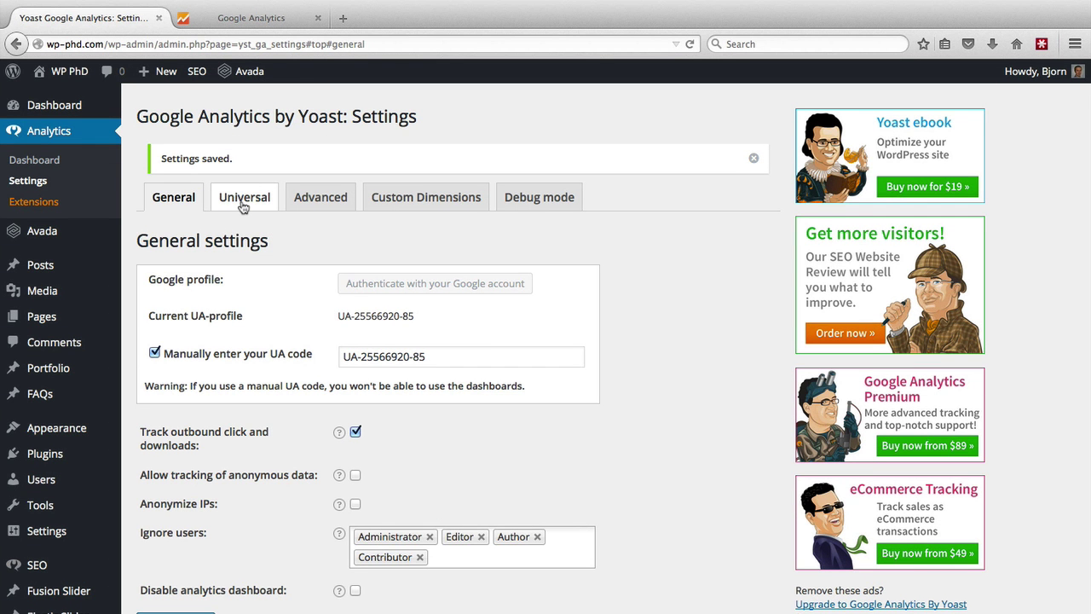
Step: Enable Demographics and Interest Reports and Enhanced Link Attribution in the Universal settings, and save the changes
{"action": "left_click", "coordinate": [243, 203]}
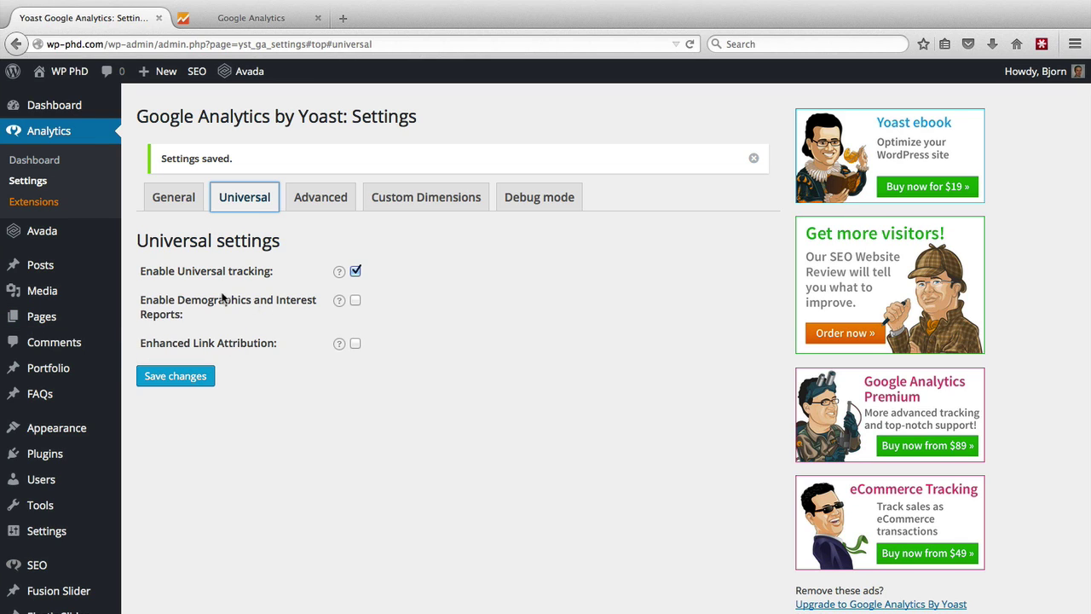
{"action": "left_click", "coordinate": [356, 302]}
{"action": "left_click", "coordinate": [357, 346]}
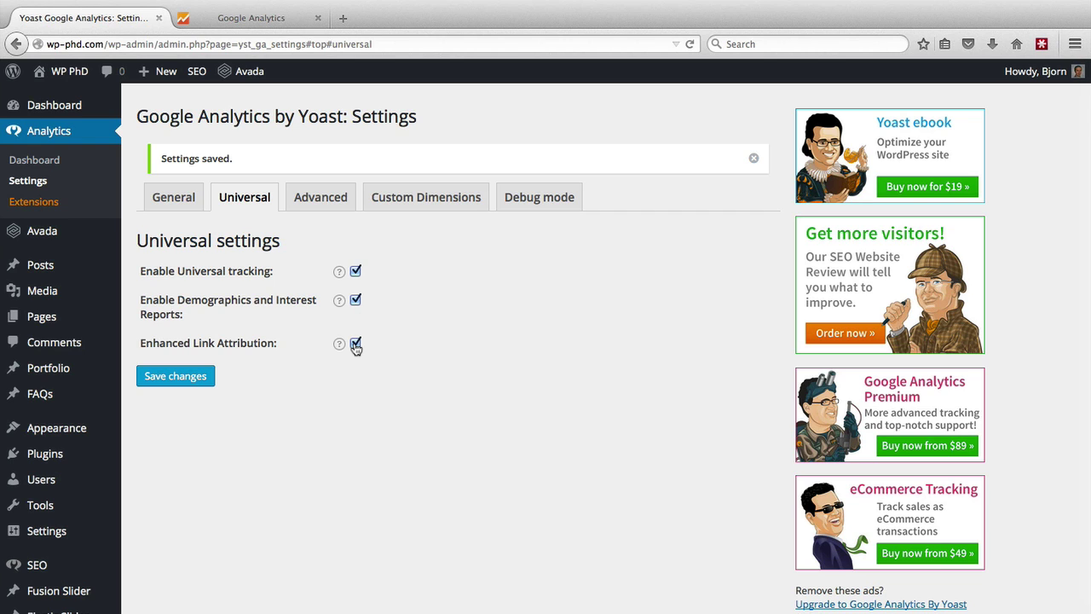
{"action": "left_click", "coordinate": [191, 380]}
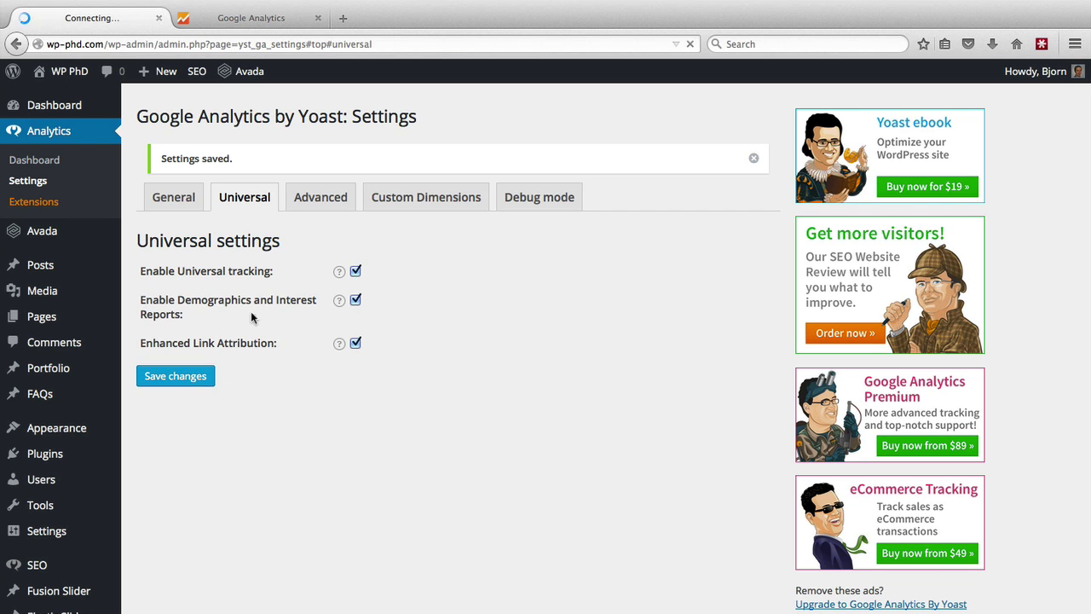
Step: Open the Advanced settings and examine the available options for how downloads are tracked
{"action": "left_click", "coordinate": [324, 207]}
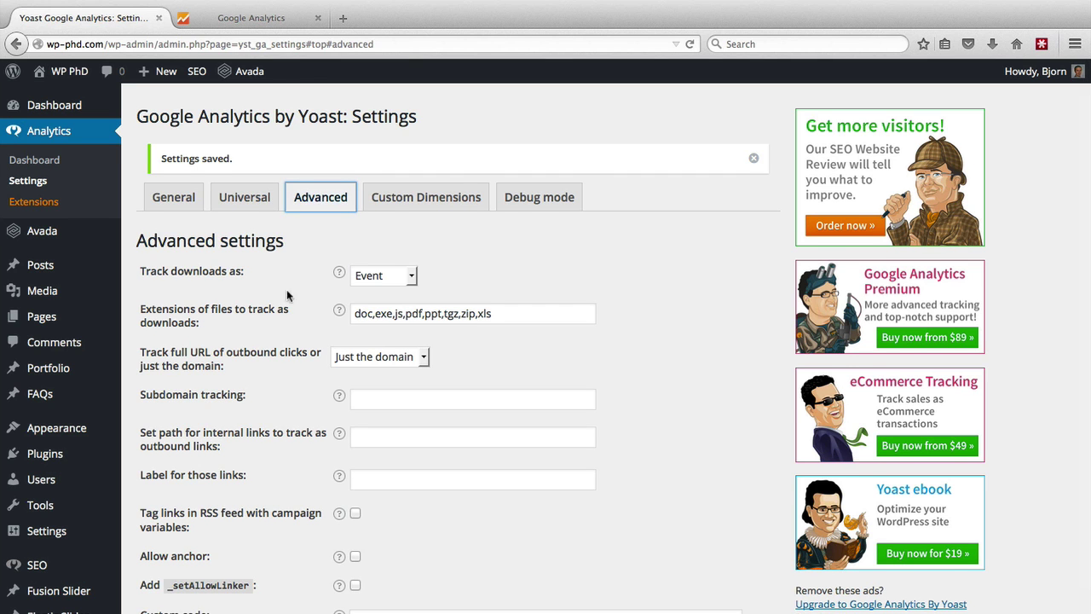
{"action": "scroll", "coordinate": [281, 300], "scroll_direction": "down", "scroll_amount": 2}
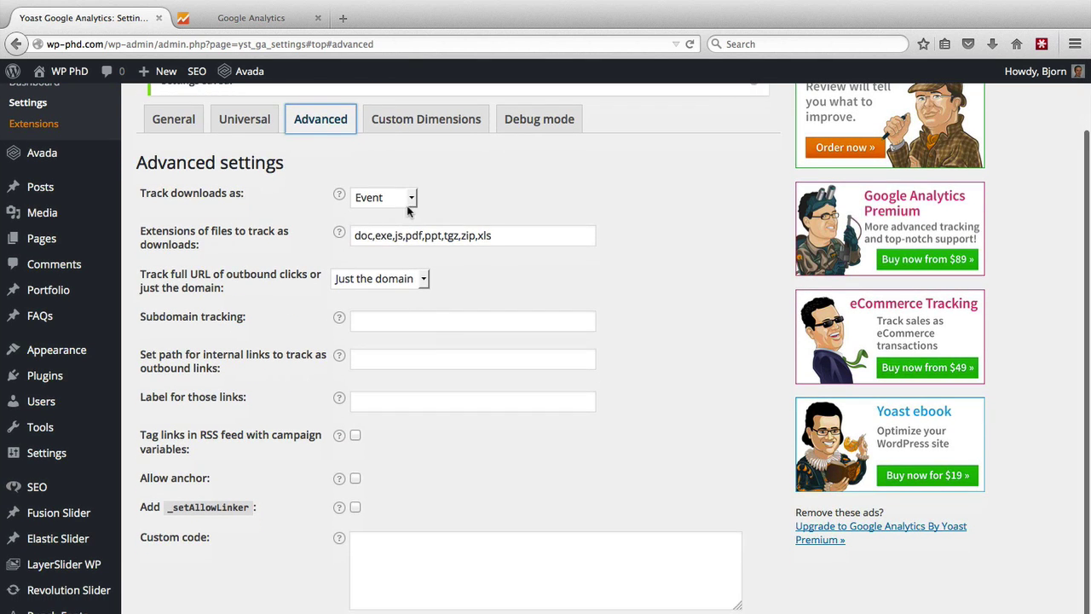
{"action": "left_click", "coordinate": [410, 197]}
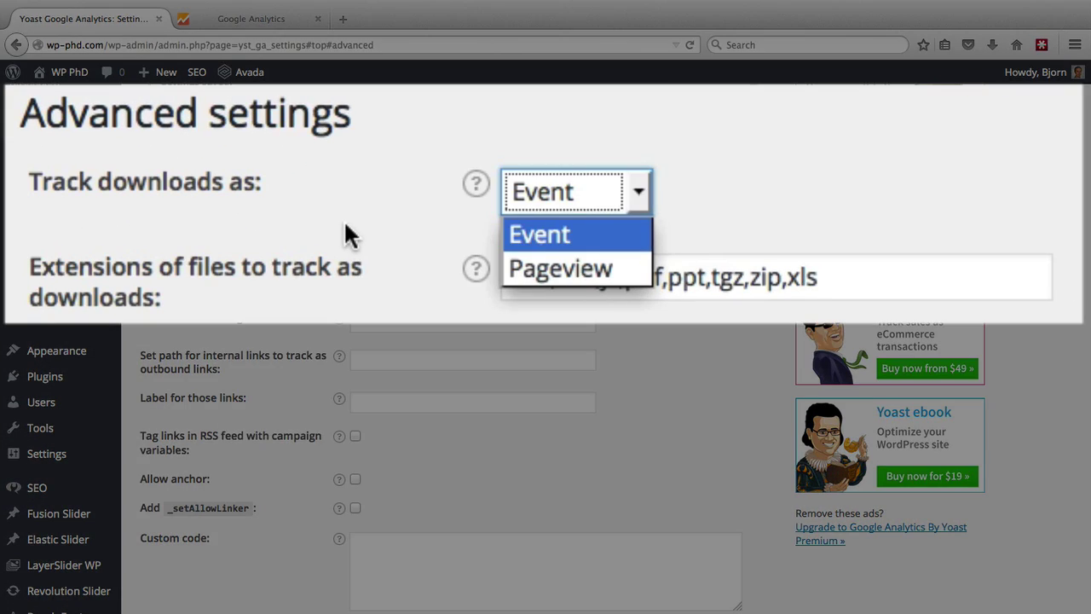
{"action": "left_click", "coordinate": [280, 215]}
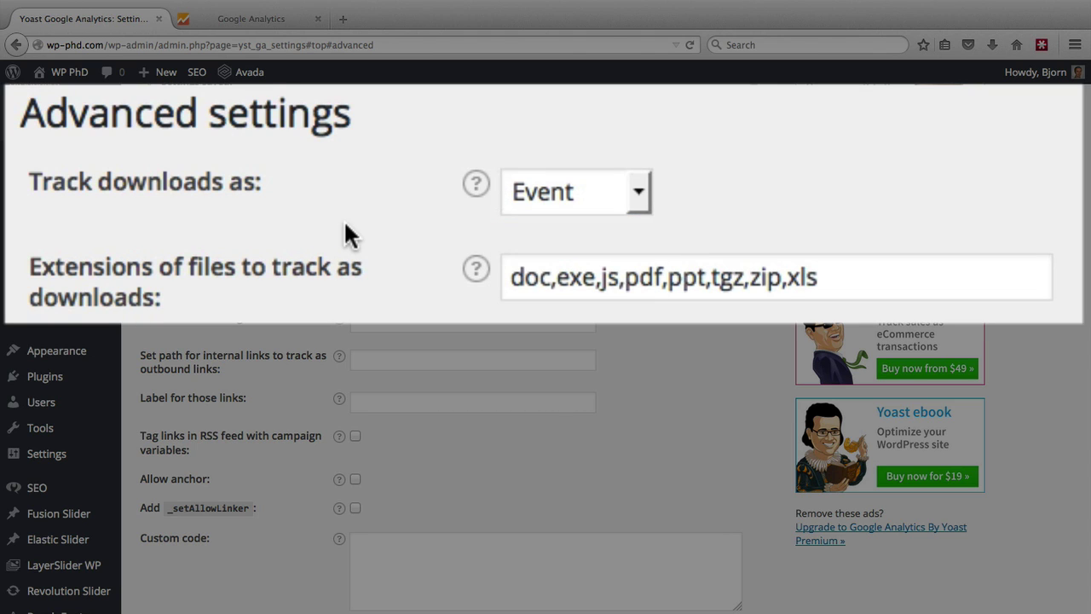
{"action": "left_click", "coordinate": [639, 179]}
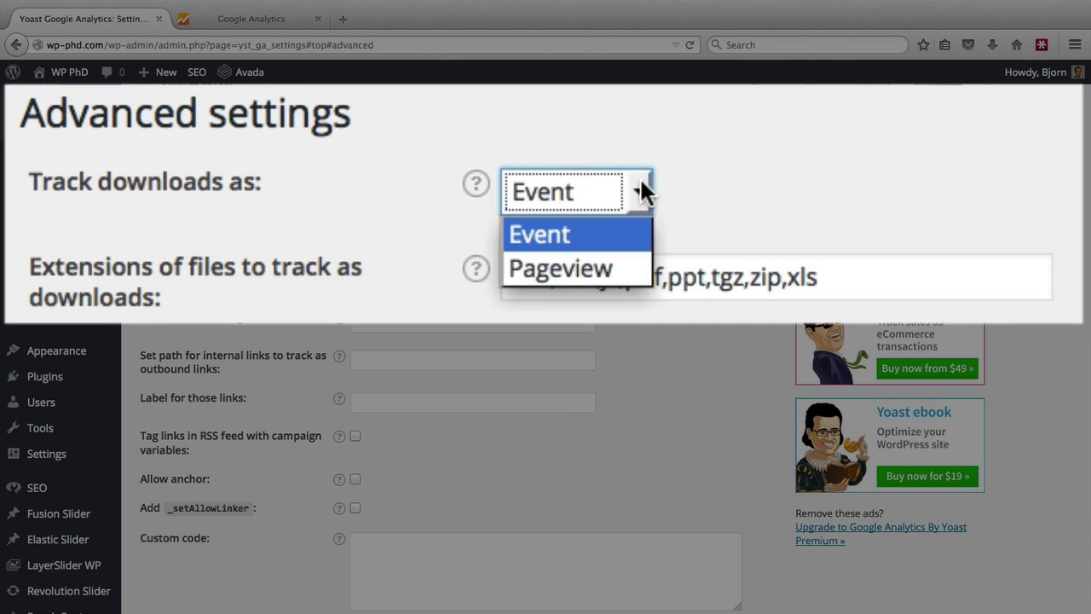
{"action": "left_click", "coordinate": [236, 194]}
{"action": "left_click", "coordinate": [257, 216]}
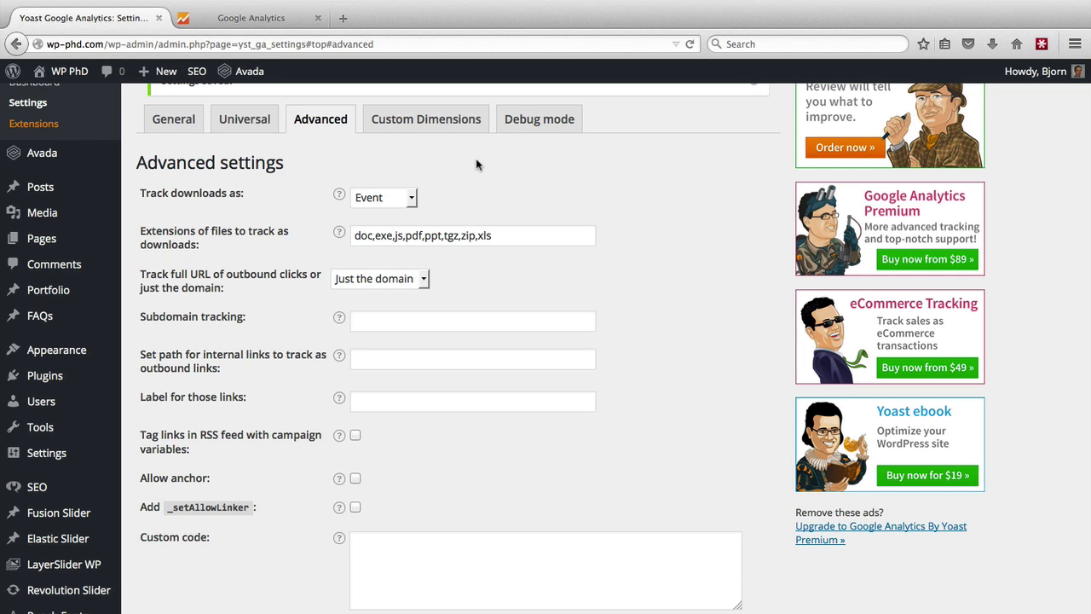
Step: Review the General and Universal settings, and return to the Advanced settings
{"action": "left_click", "coordinate": [170, 122]}
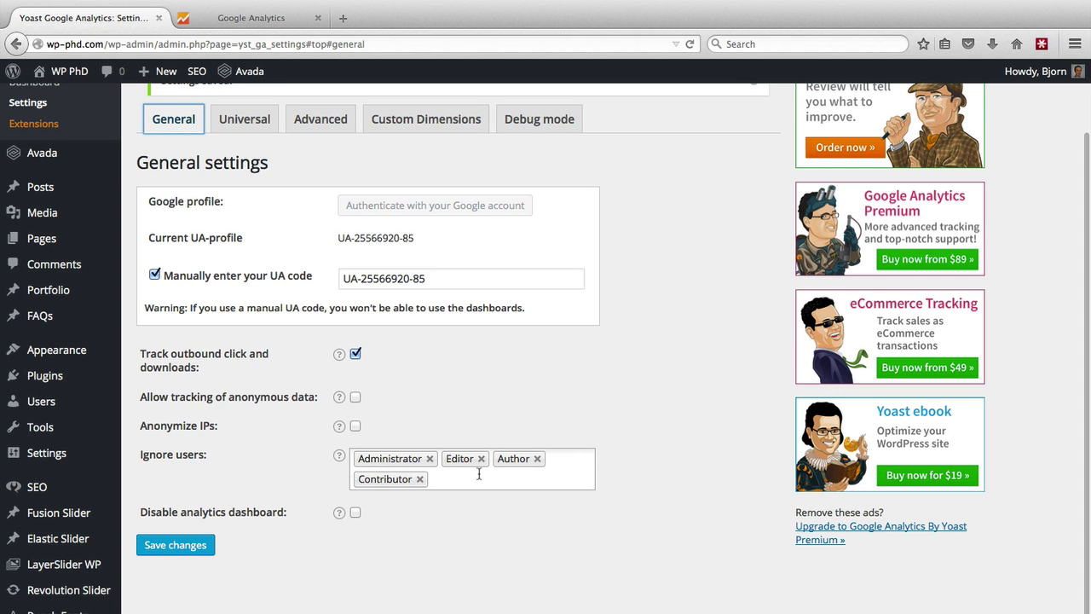
{"action": "left_click", "coordinate": [254, 124]}
{"action": "left_click", "coordinate": [300, 127]}
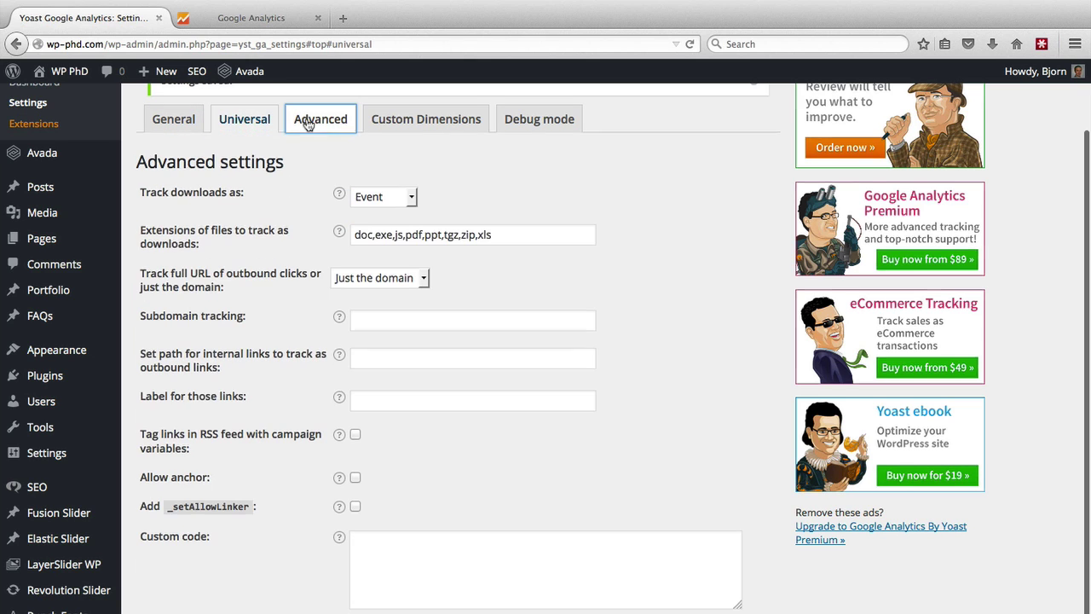